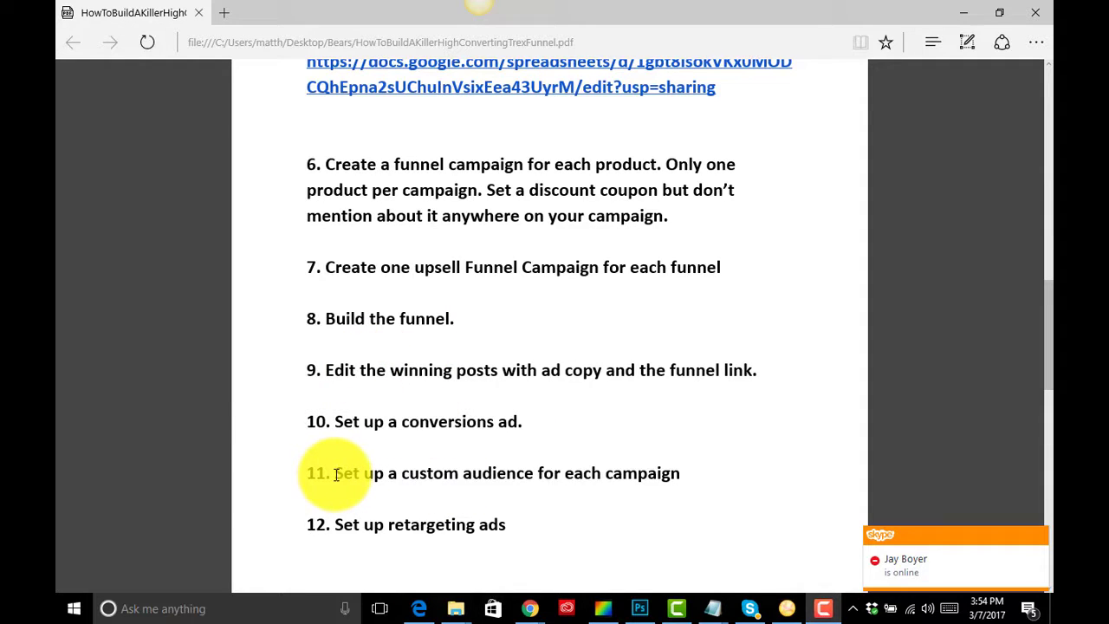
Review checklist item 11 about setting up a custom audience for each campaign, and put the PDF away
left_click_drag(336, 474, 666, 474)
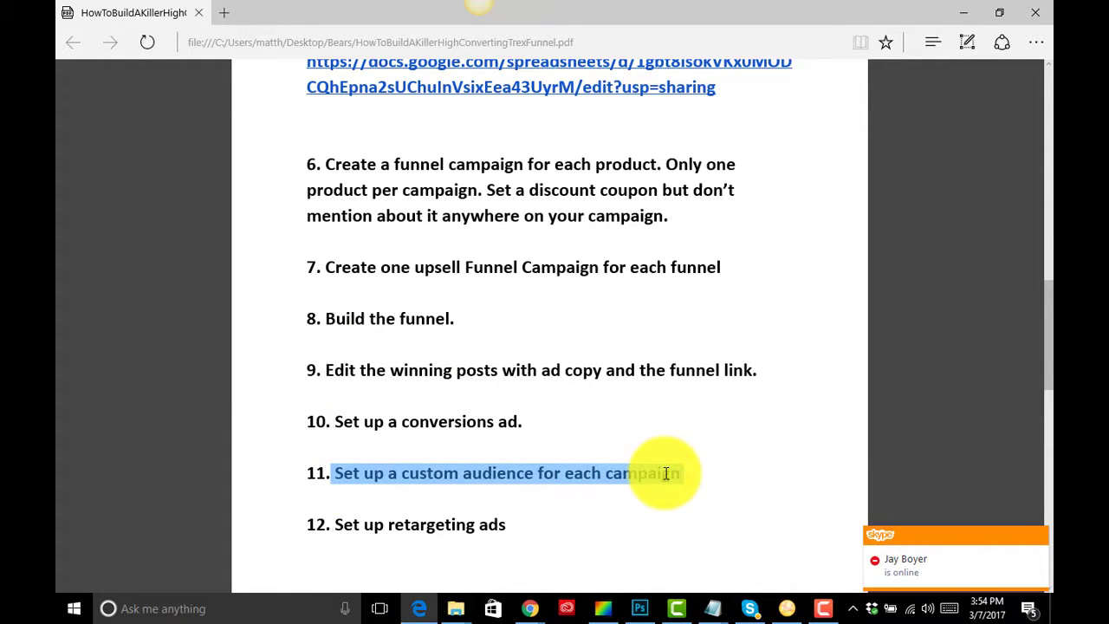
left_click(439, 483)
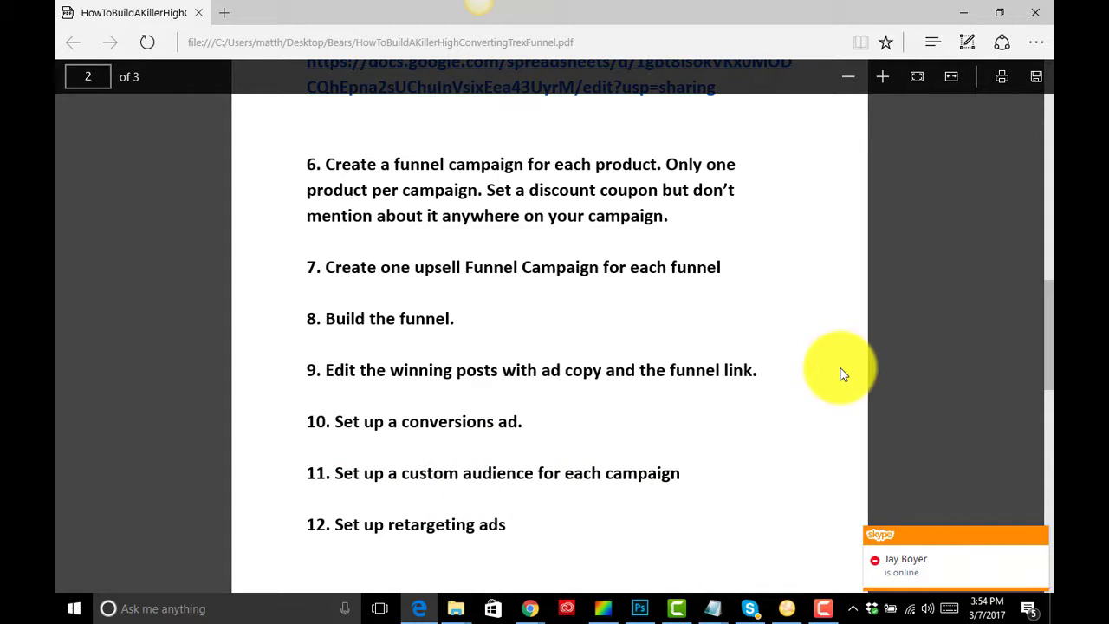
left_click(963, 17)
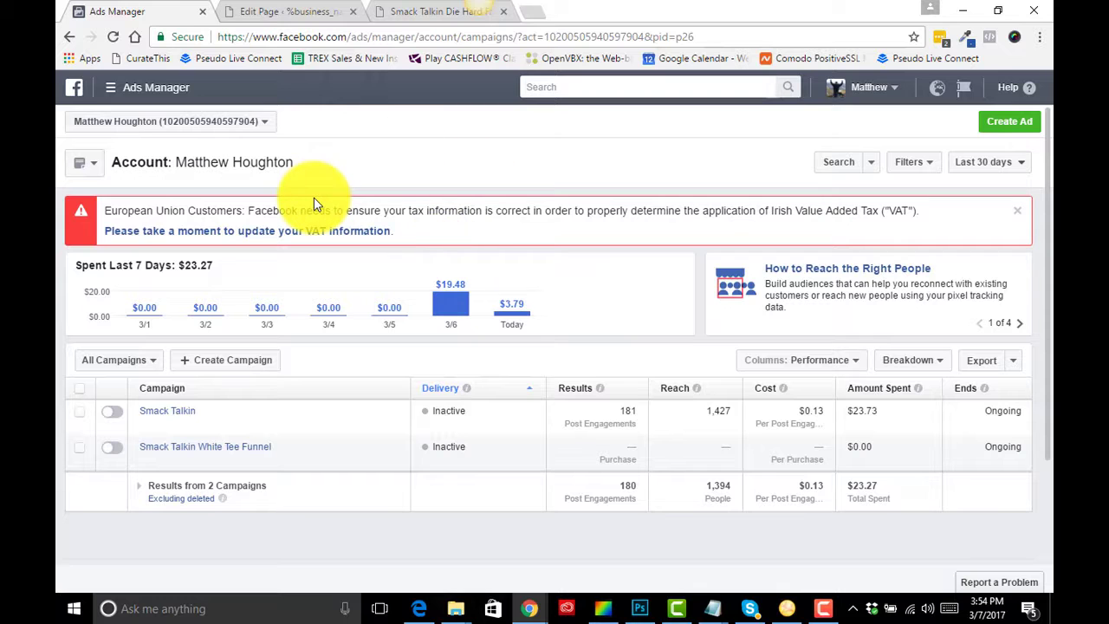
Start a custom audience in Audiences with website traffic set to People visiting specific web pages but not others
left_click(122, 90)
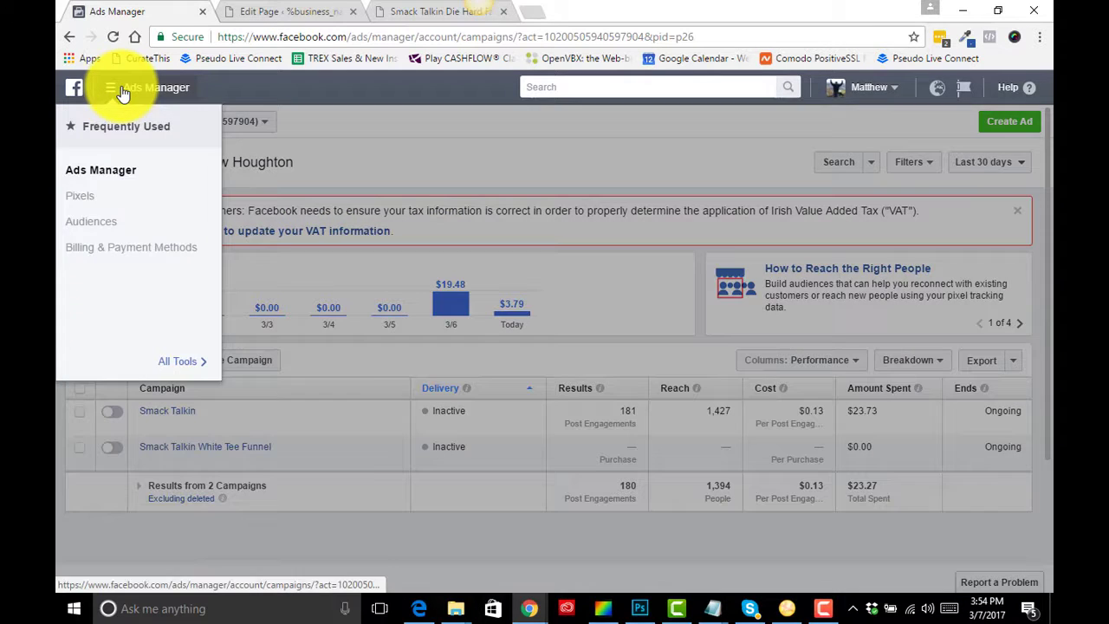
left_click(91, 224)
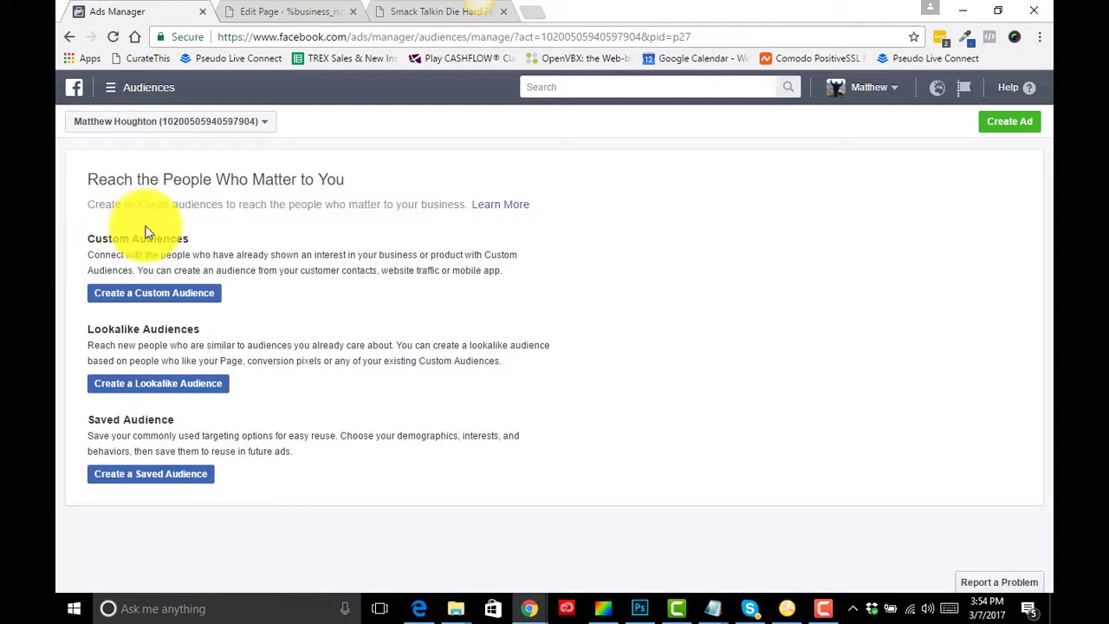
left_click(186, 303)
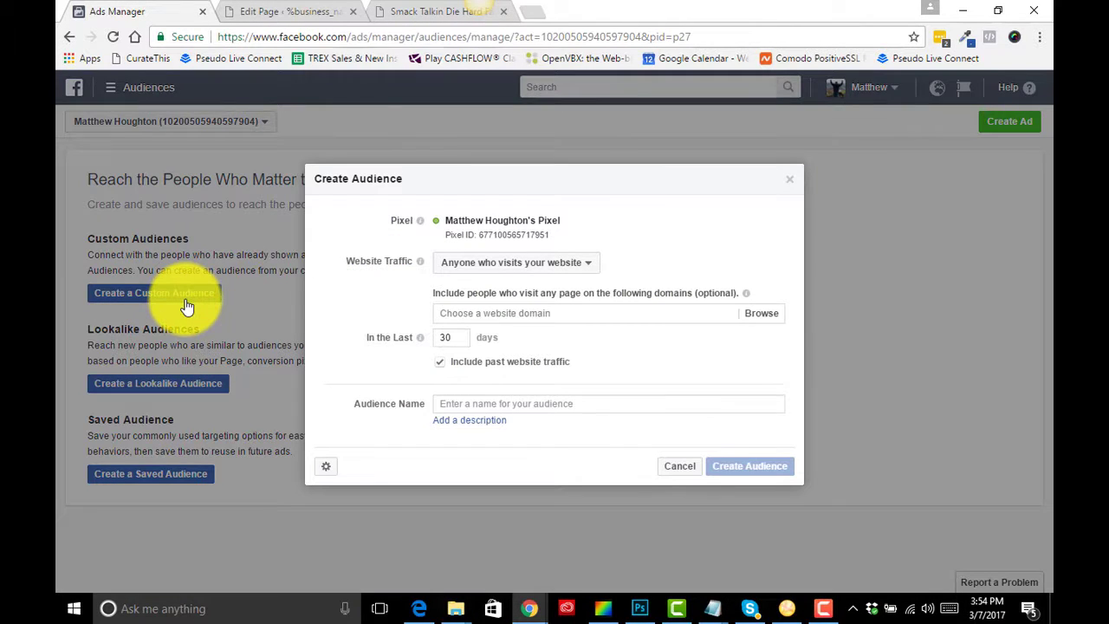
left_click(535, 271)
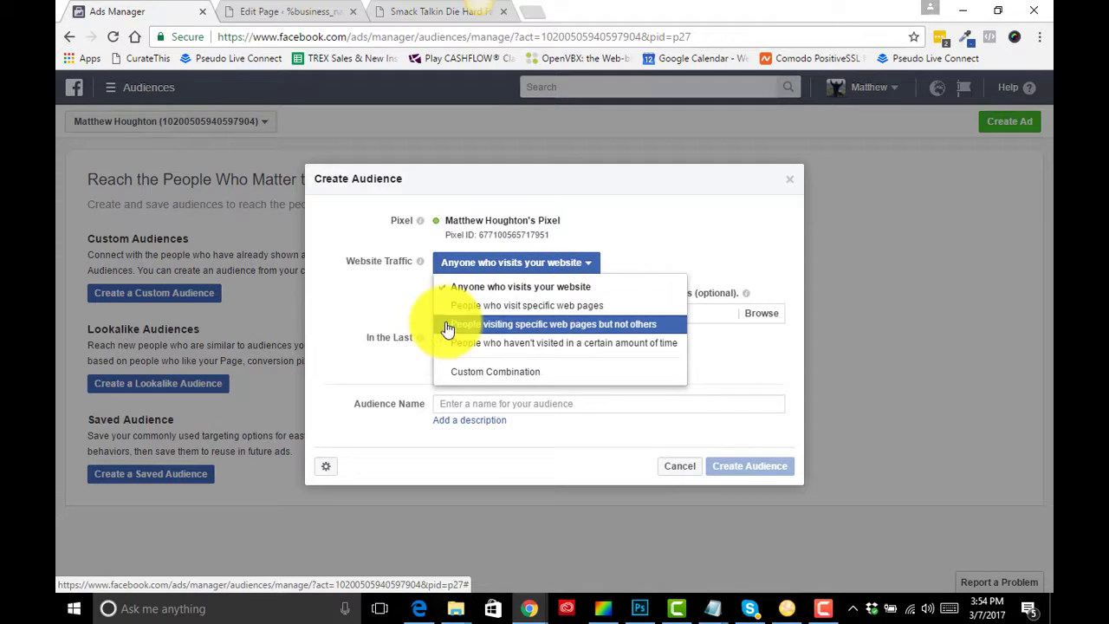
left_click(552, 326)
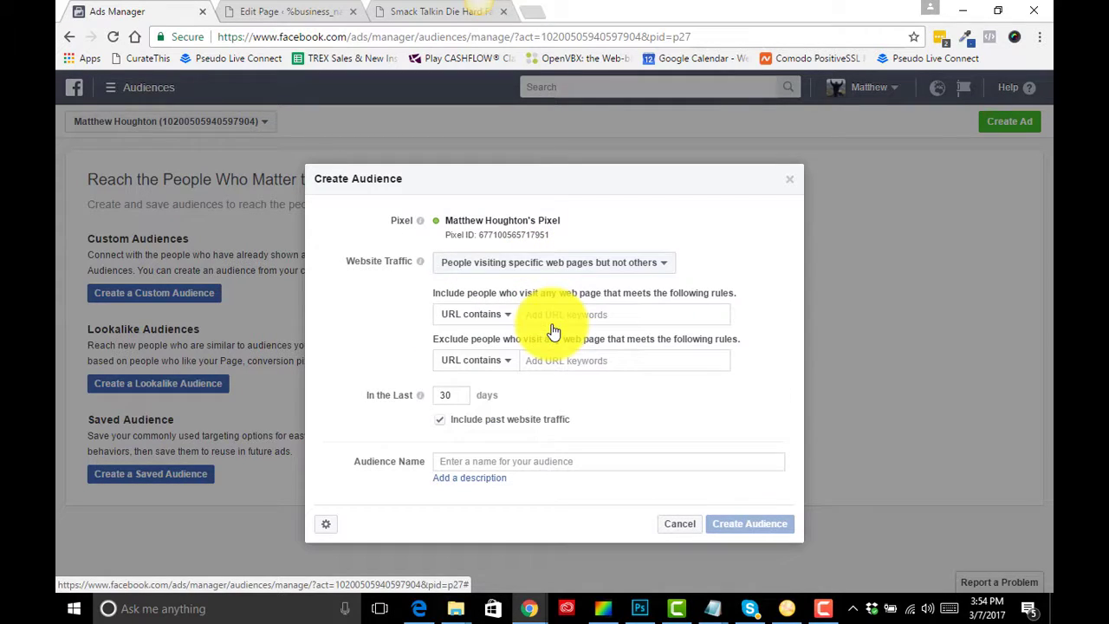
left_click(424, 11)
right_click(397, 39)
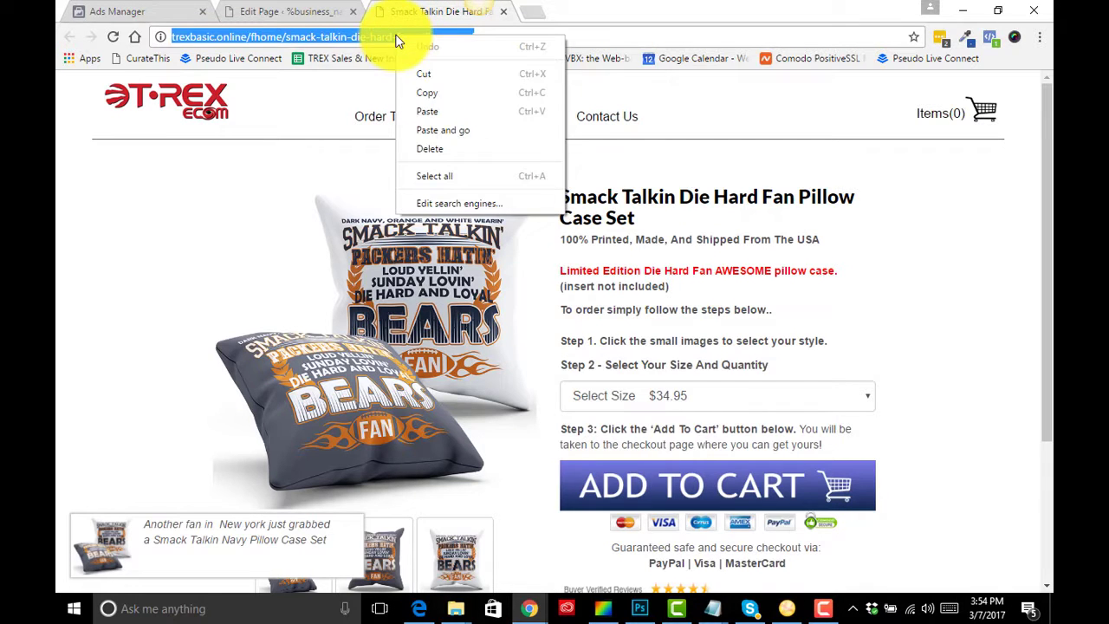
left_click(431, 94)
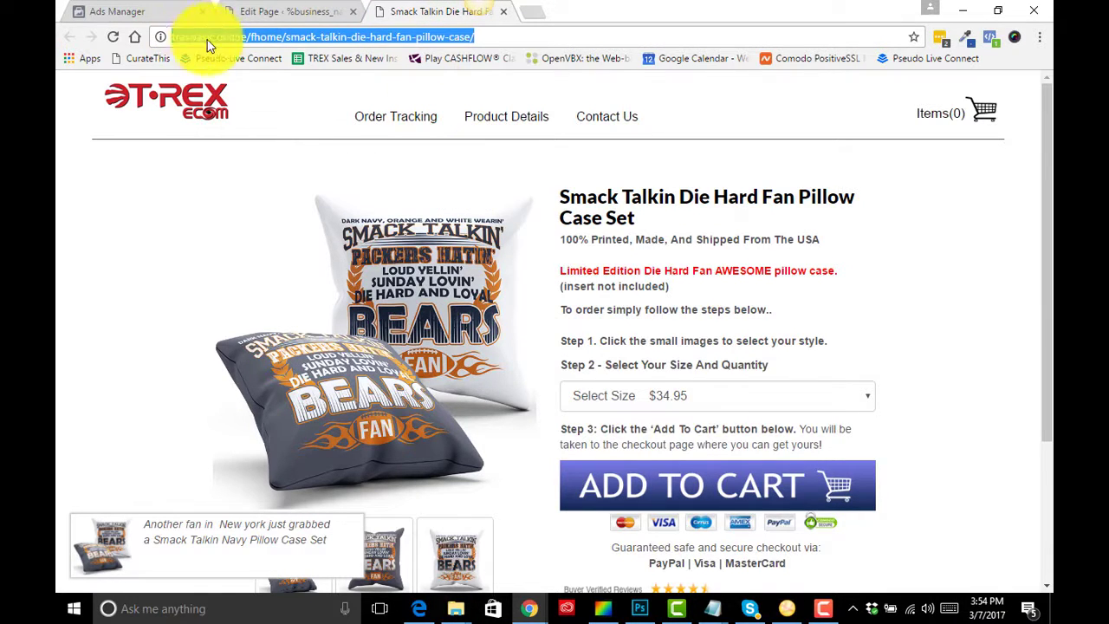
left_click(156, 12)
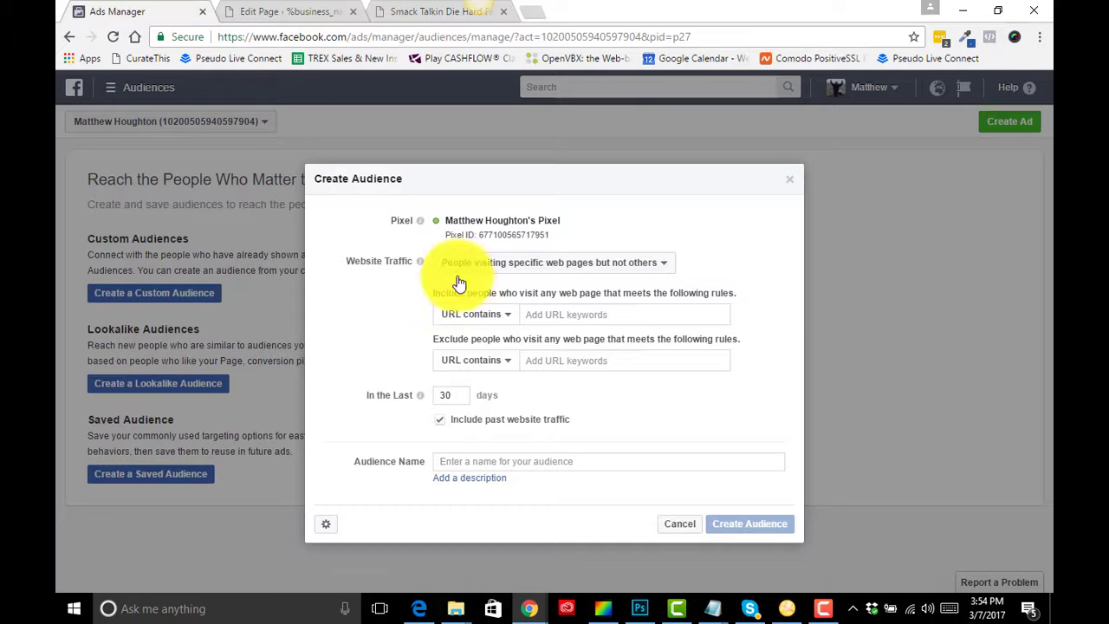
left_click(501, 324)
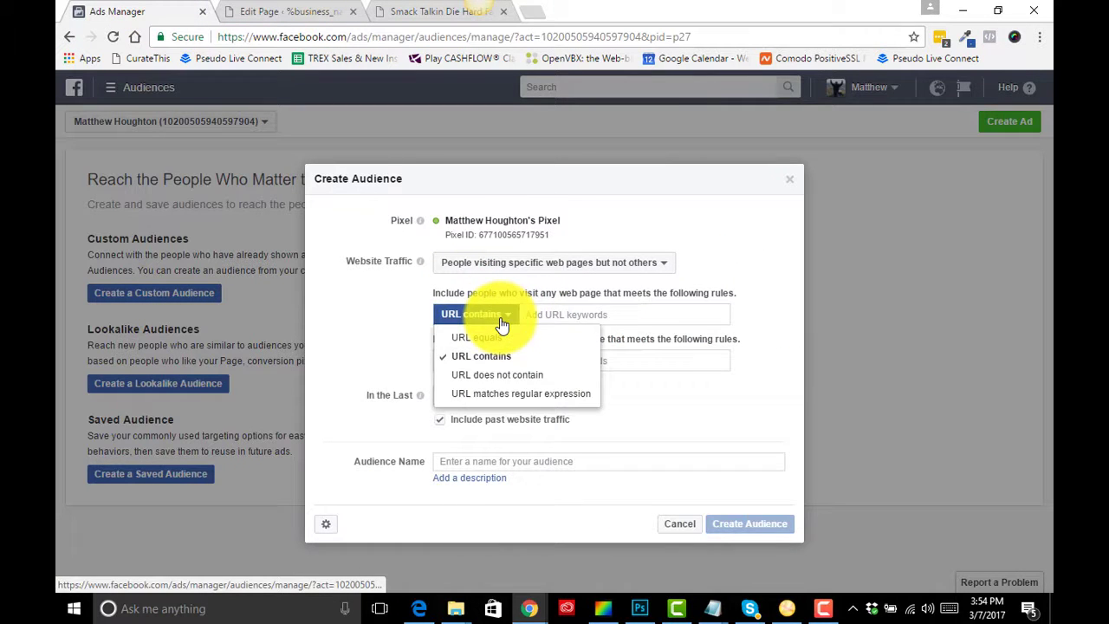
left_click(499, 347)
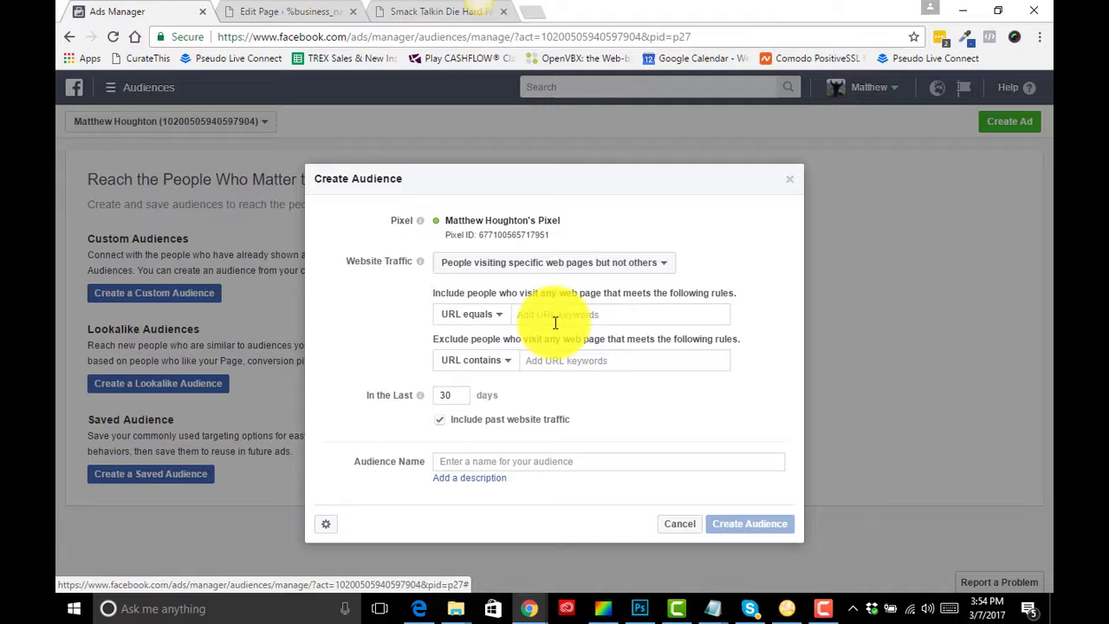
left_click(779, 347)
Set the exclude rule to URL equals and copy the link of the "cart" page from the WordPress site's Cart list
left_click(481, 383)
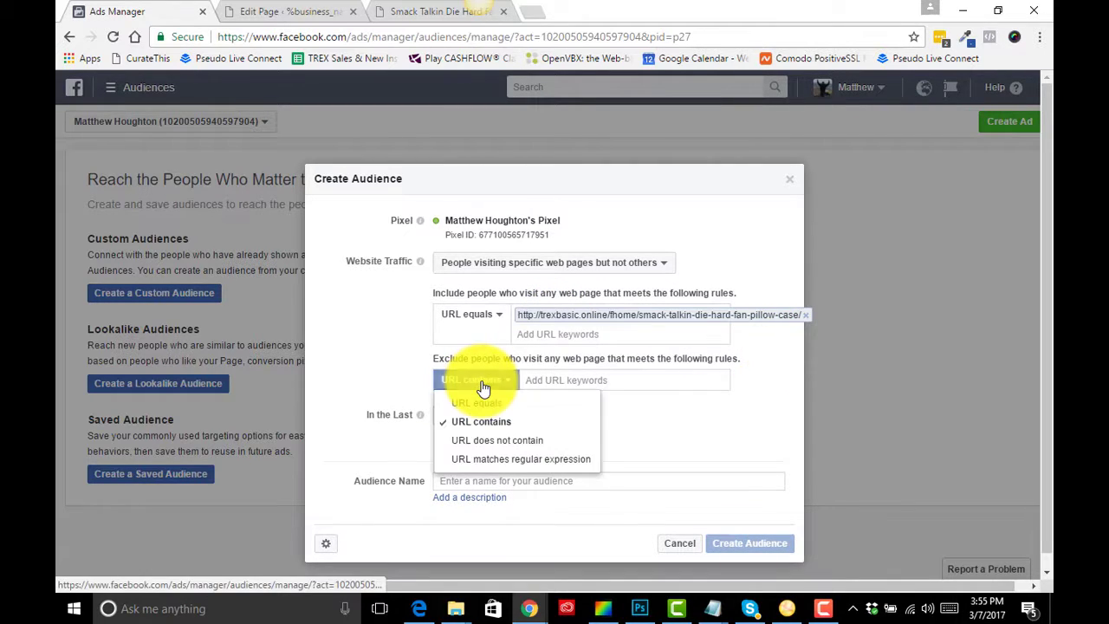
left_click(482, 411)
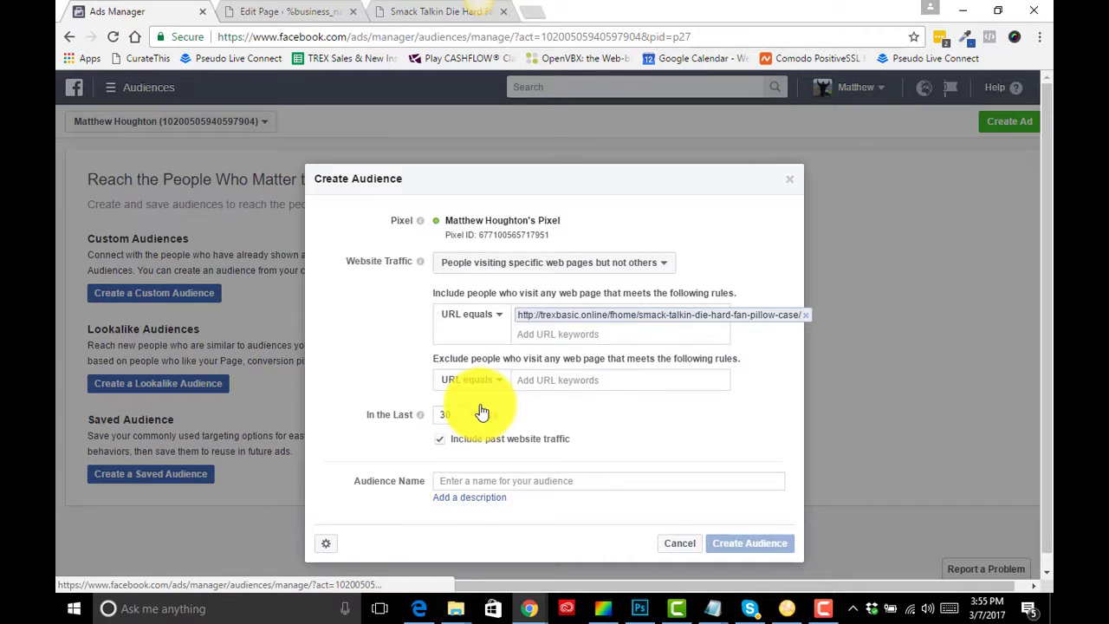
left_click(290, 11)
scroll(313, 320, "down", 5)
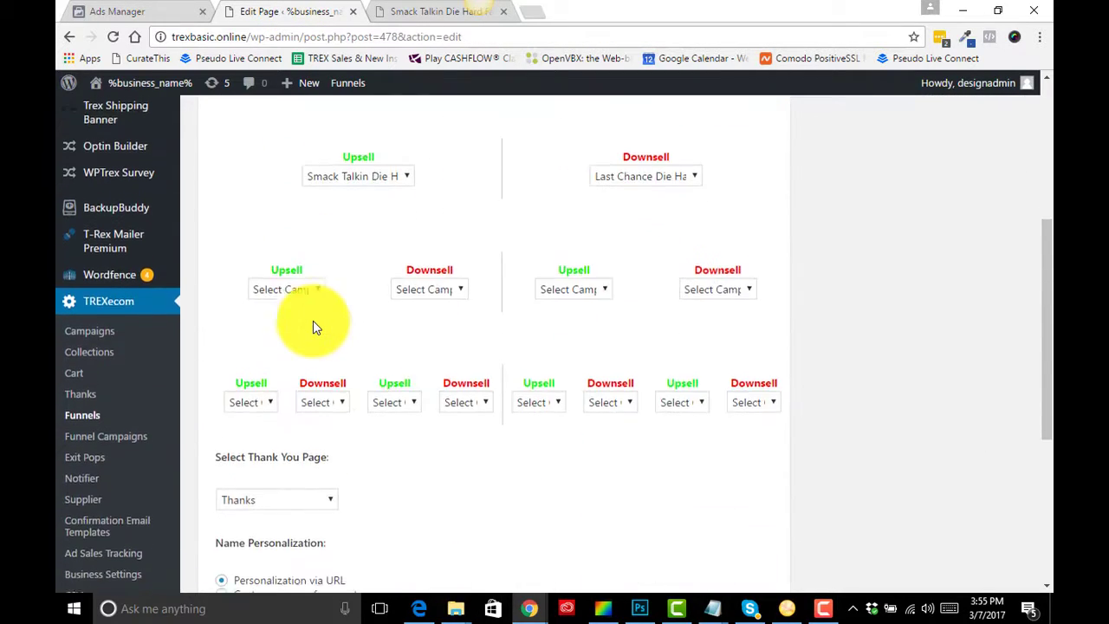
scroll(315, 324, "down", 1)
right_click(77, 316)
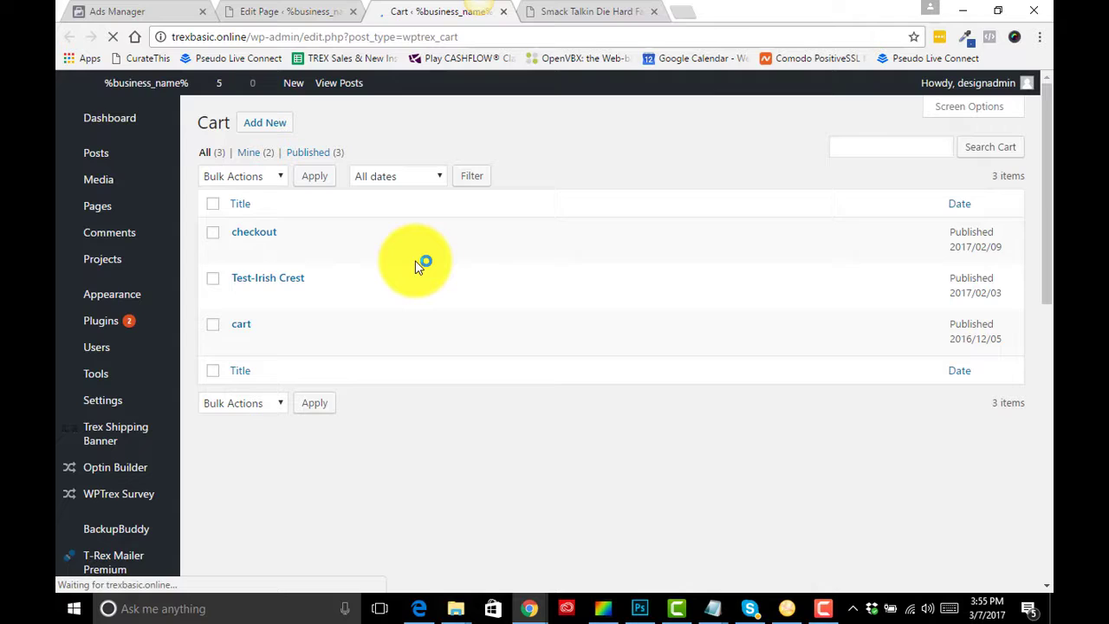
mouse_move(260, 318)
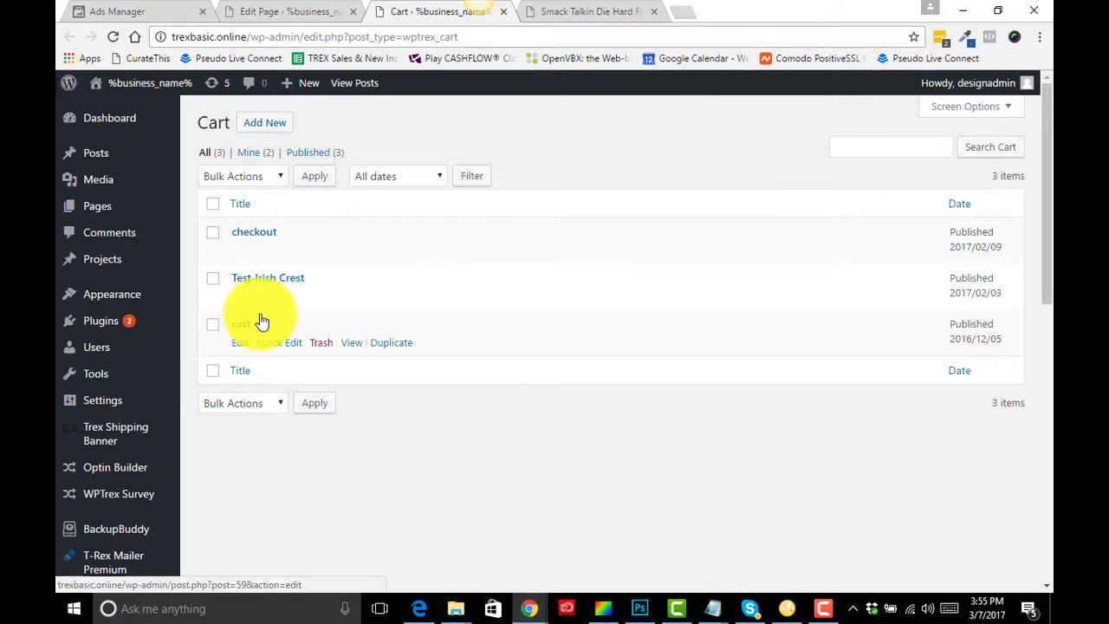
right_click(347, 345)
left_click(406, 434)
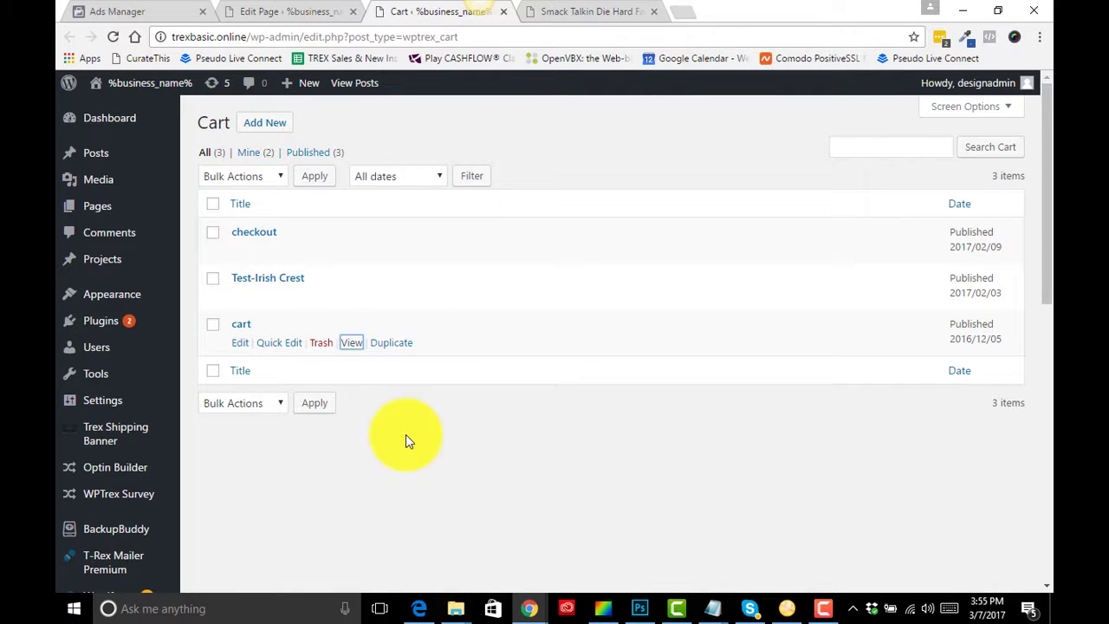
left_click(147, 13)
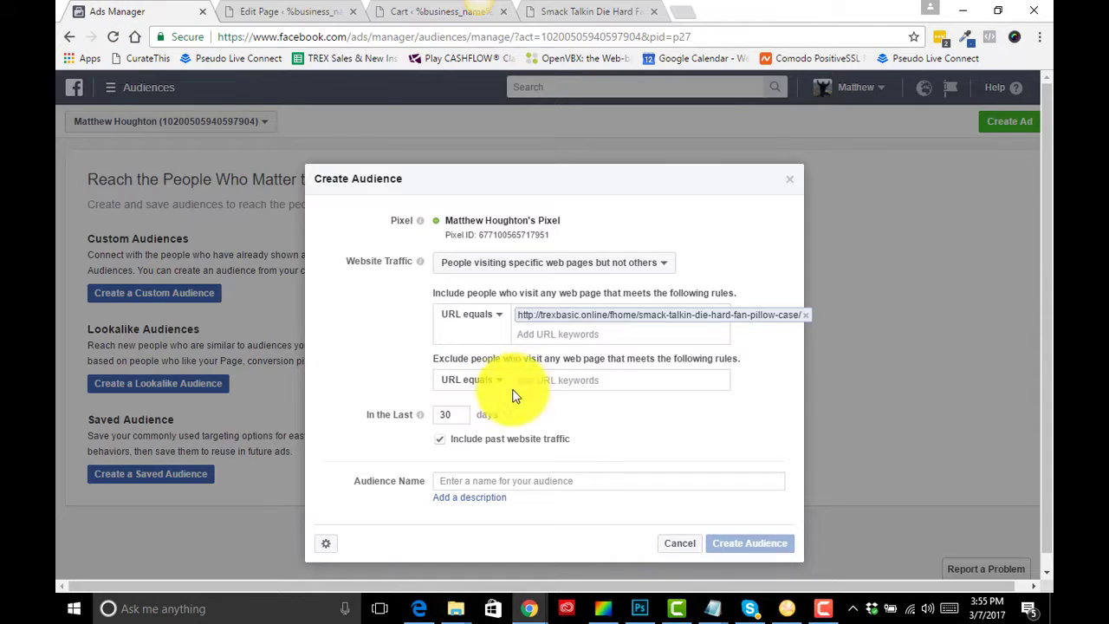
type("//trexbasic.online/tcart/cart")
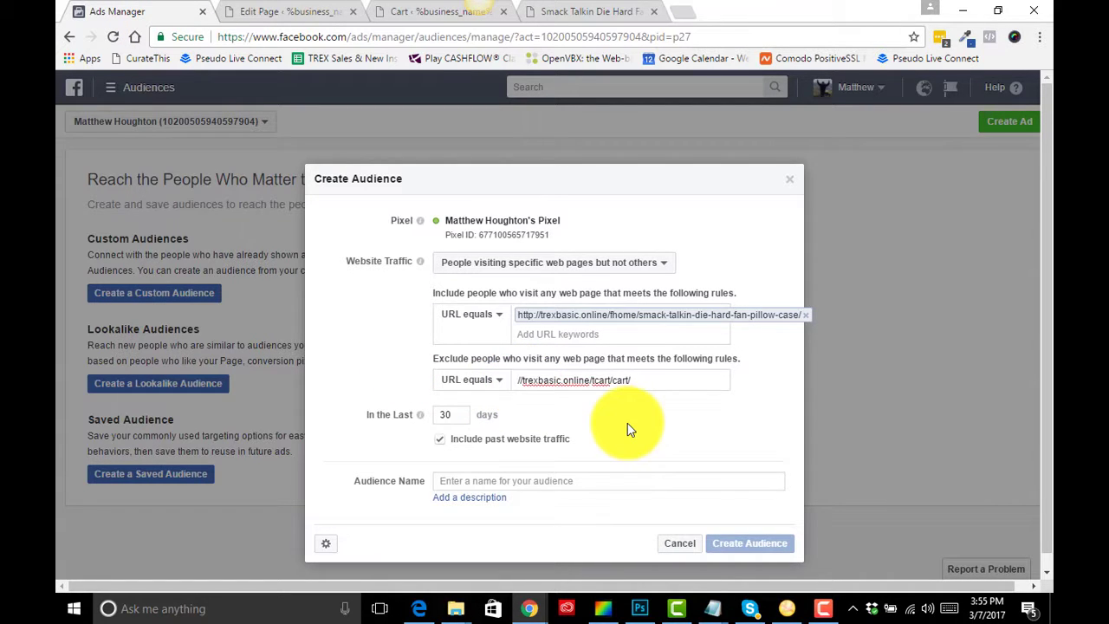
key("Return")
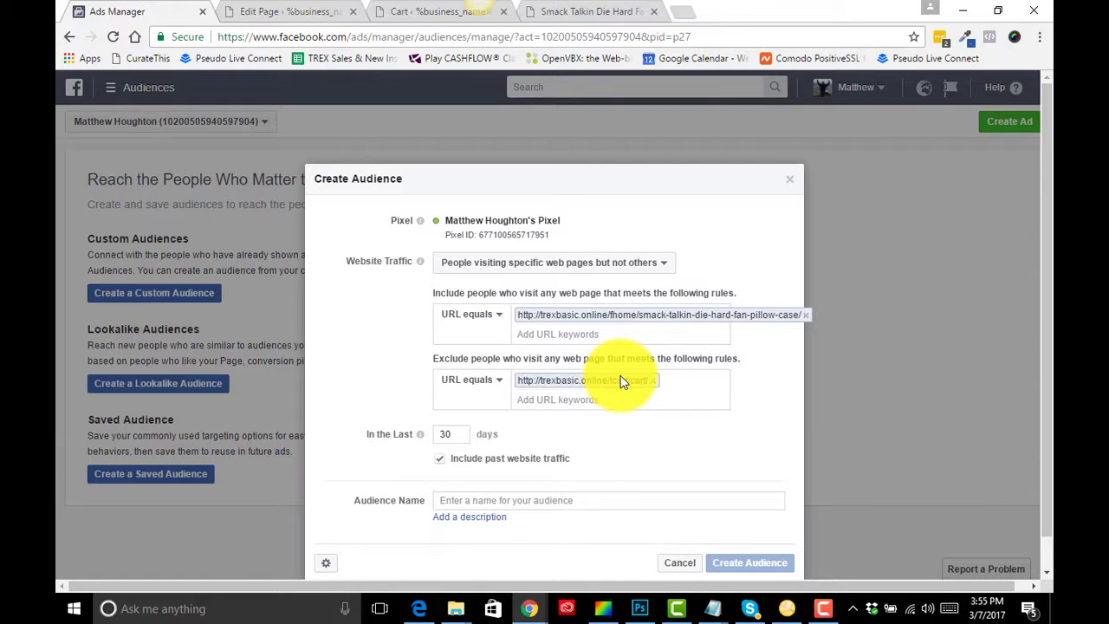
Name the audience Smack Talkin Page View and create it
left_click_drag(457, 434, 407, 441)
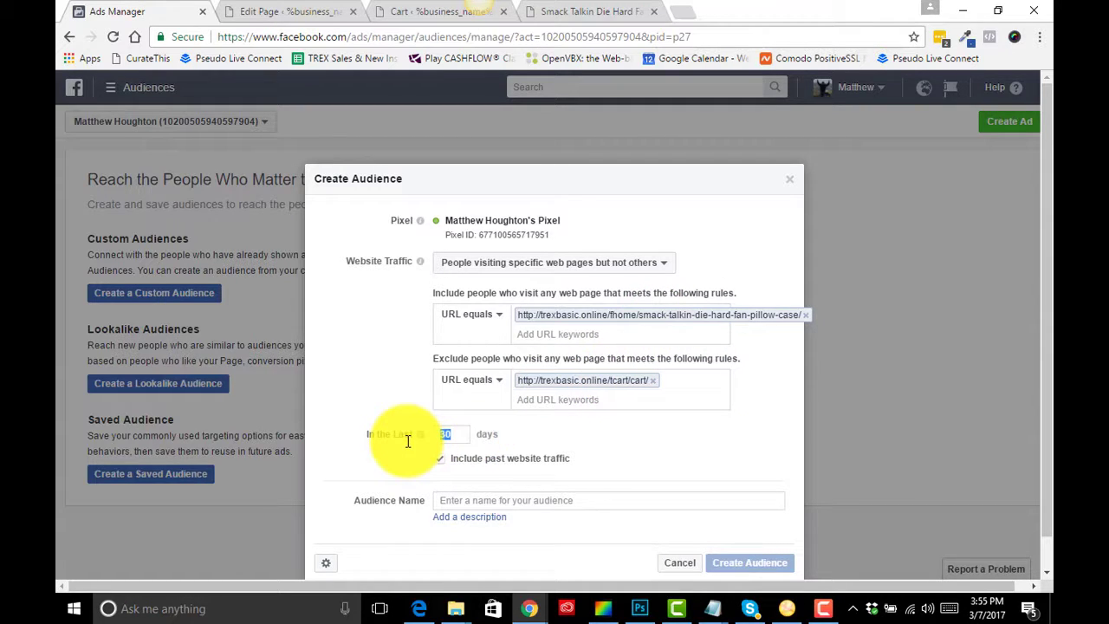
left_click(463, 500)
type("S")
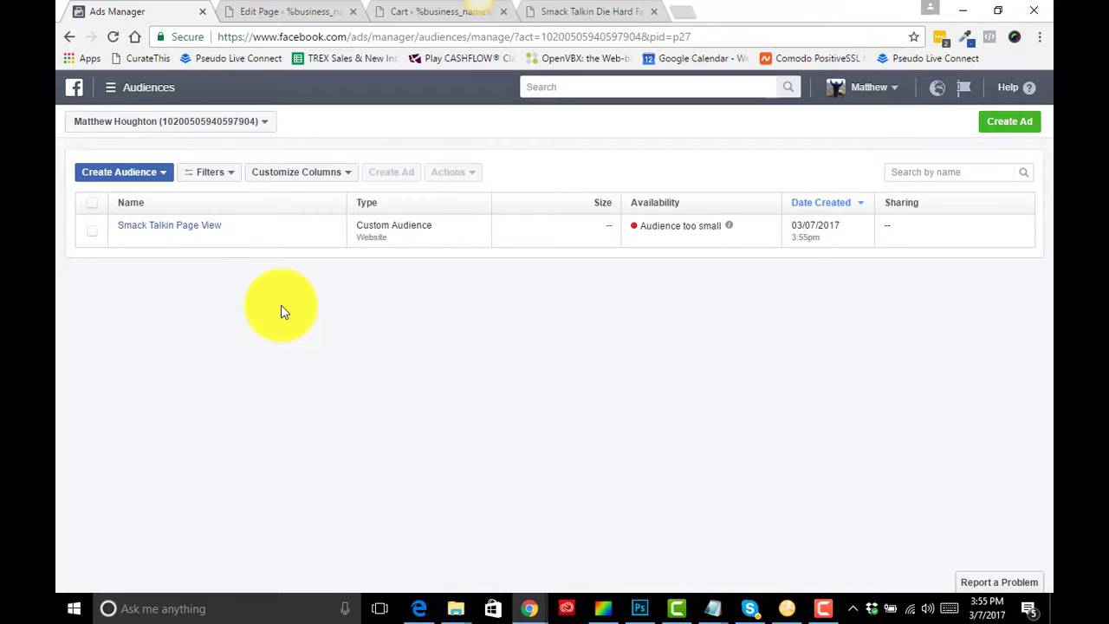
left_click(115, 90)
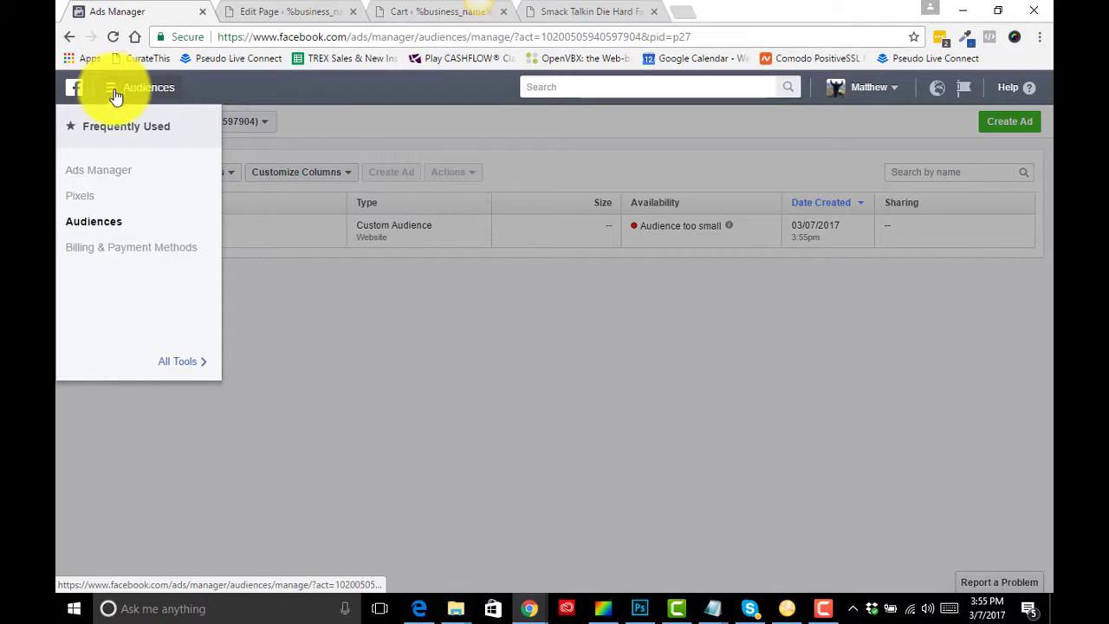
left_click(275, 296)
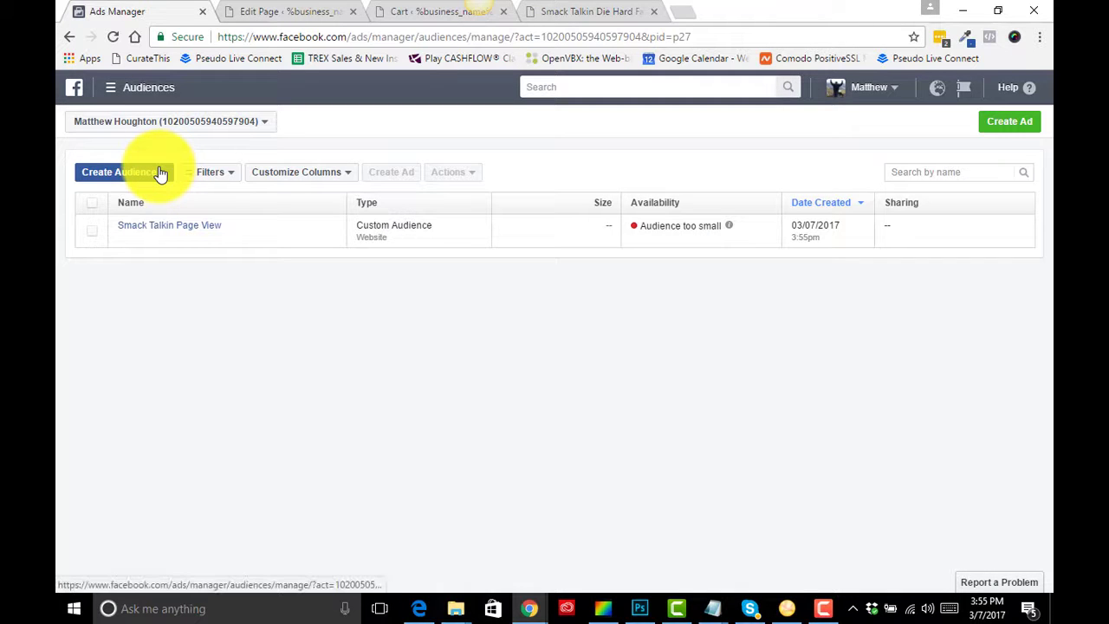
left_click(160, 173)
left_click(224, 341)
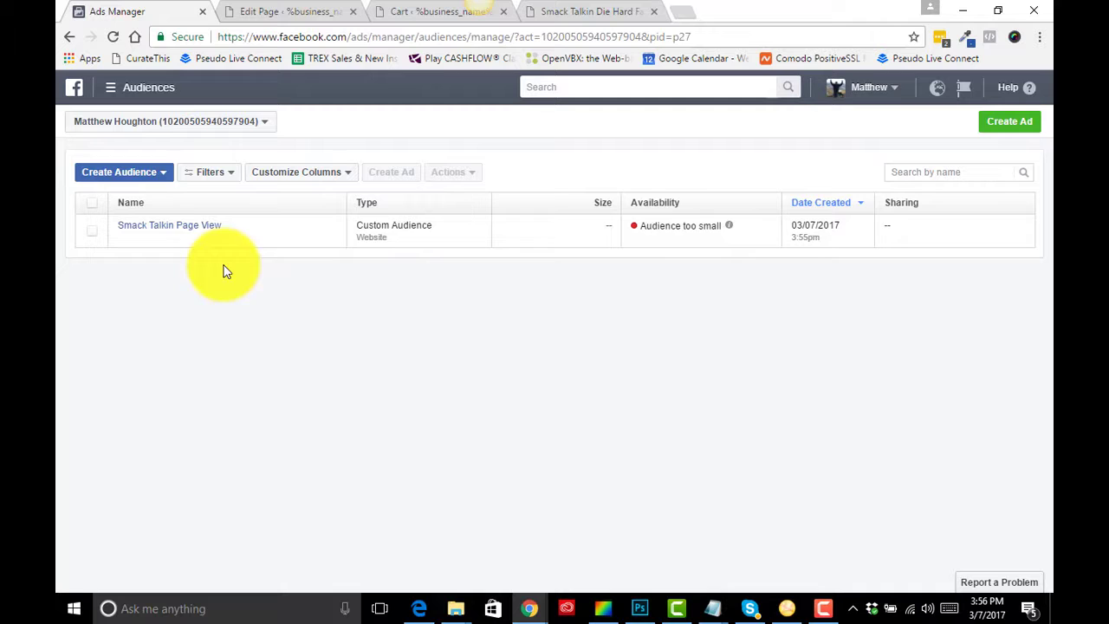
Start another custom audience with website traffic set to Custom Combination and its include URL condition set to Equals
left_click(164, 173)
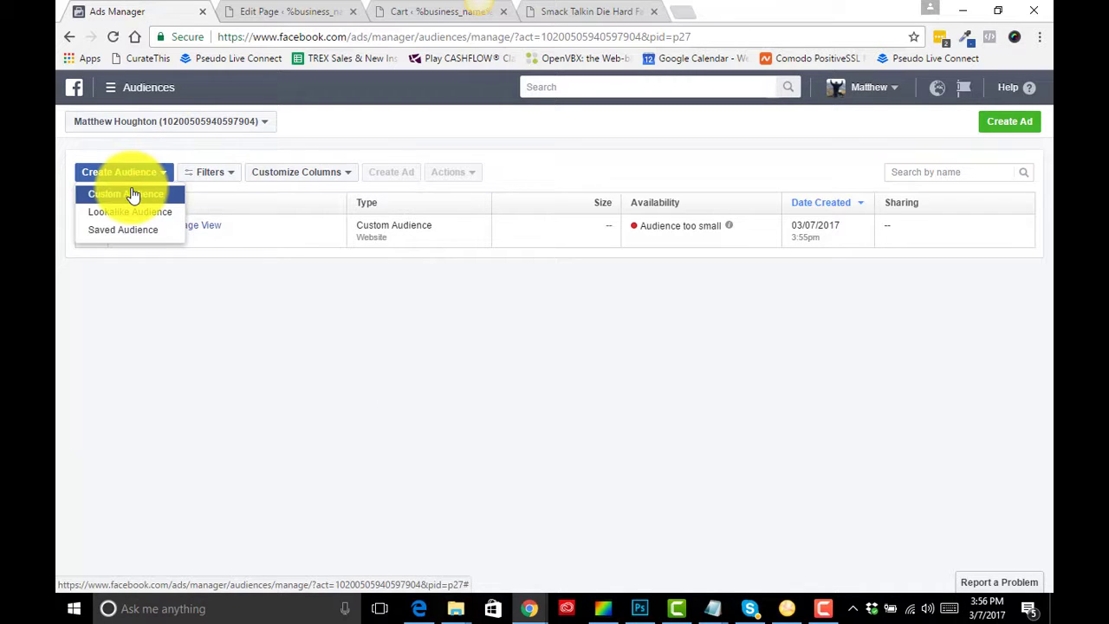
left_click(138, 191)
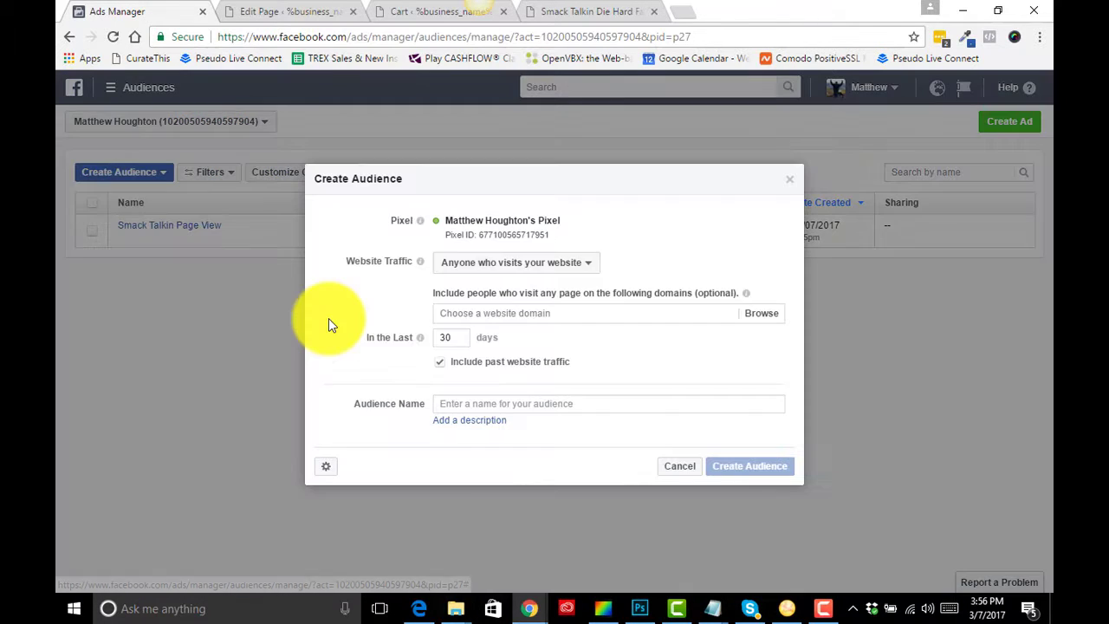
left_click(584, 266)
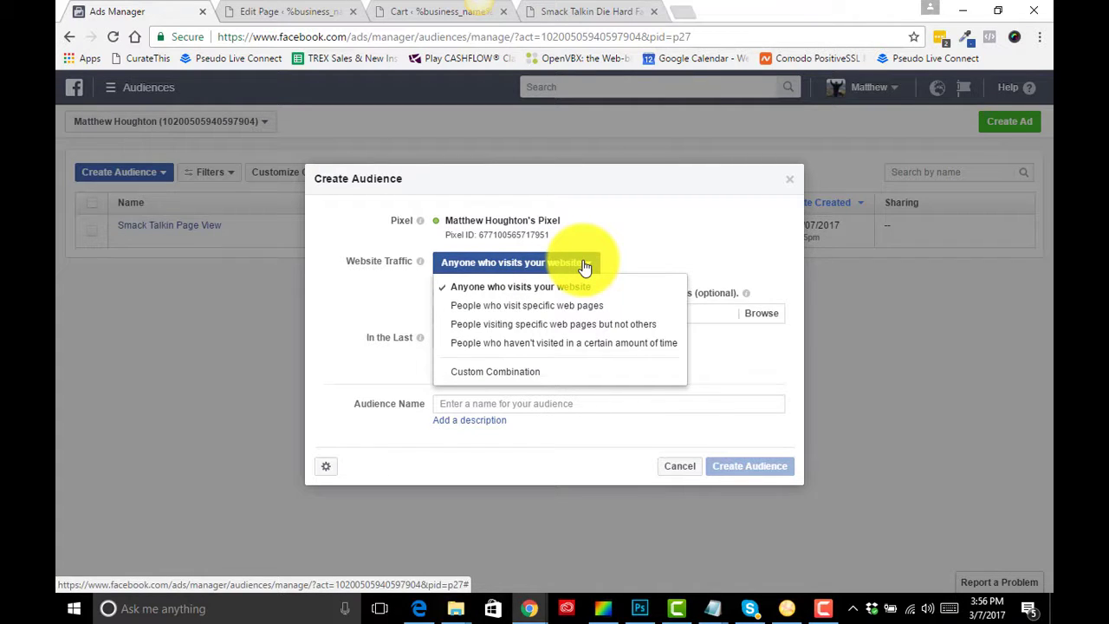
left_click(536, 324)
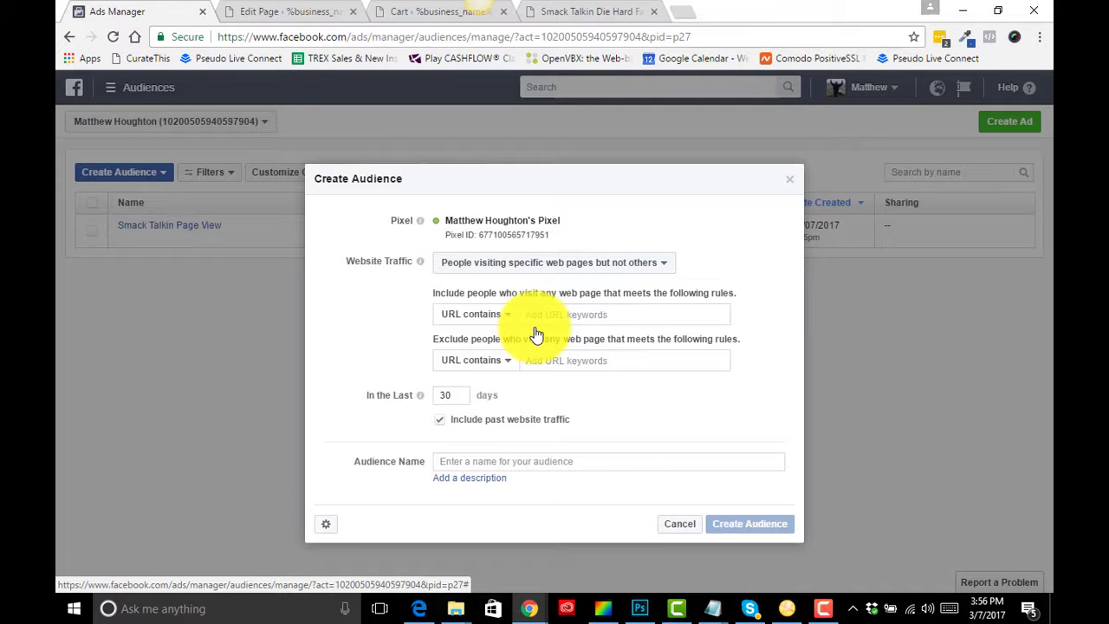
left_click(594, 263)
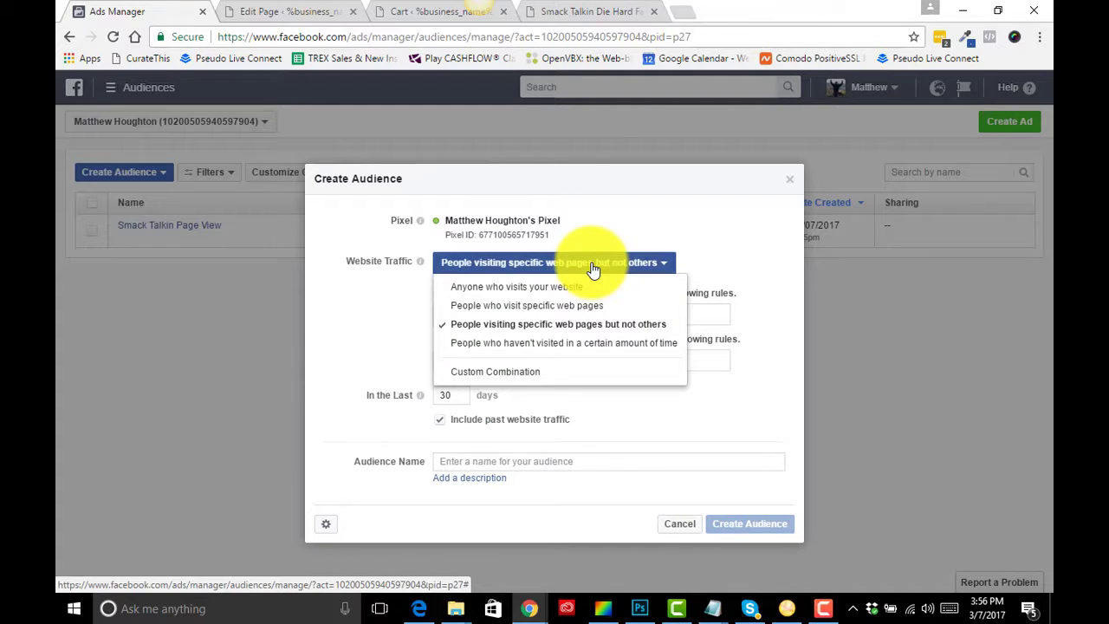
left_click(495, 371)
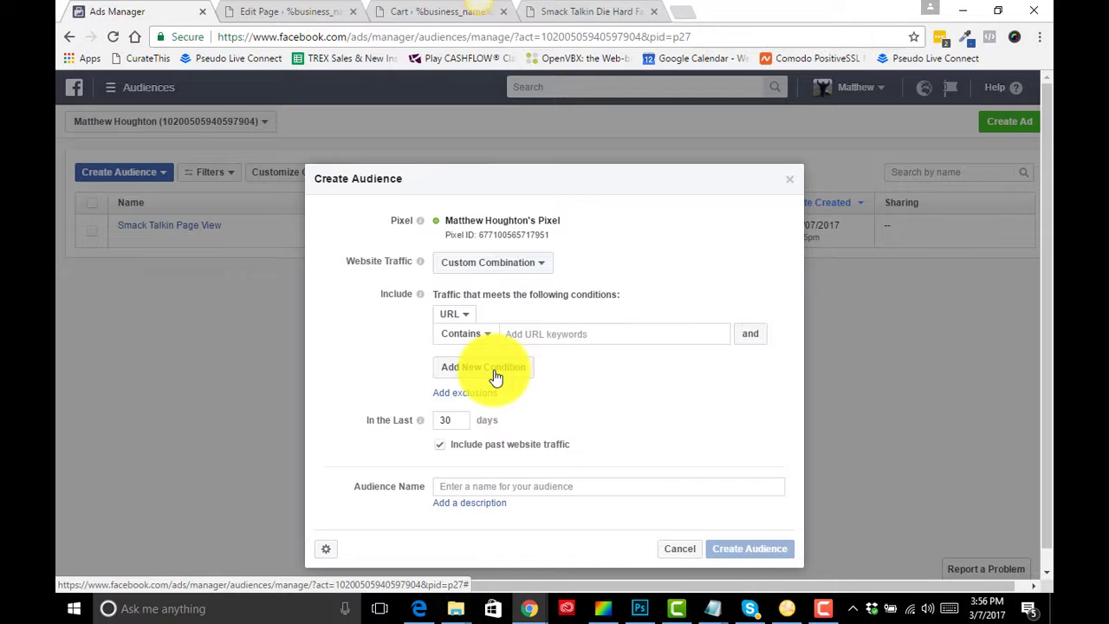
left_click(481, 334)
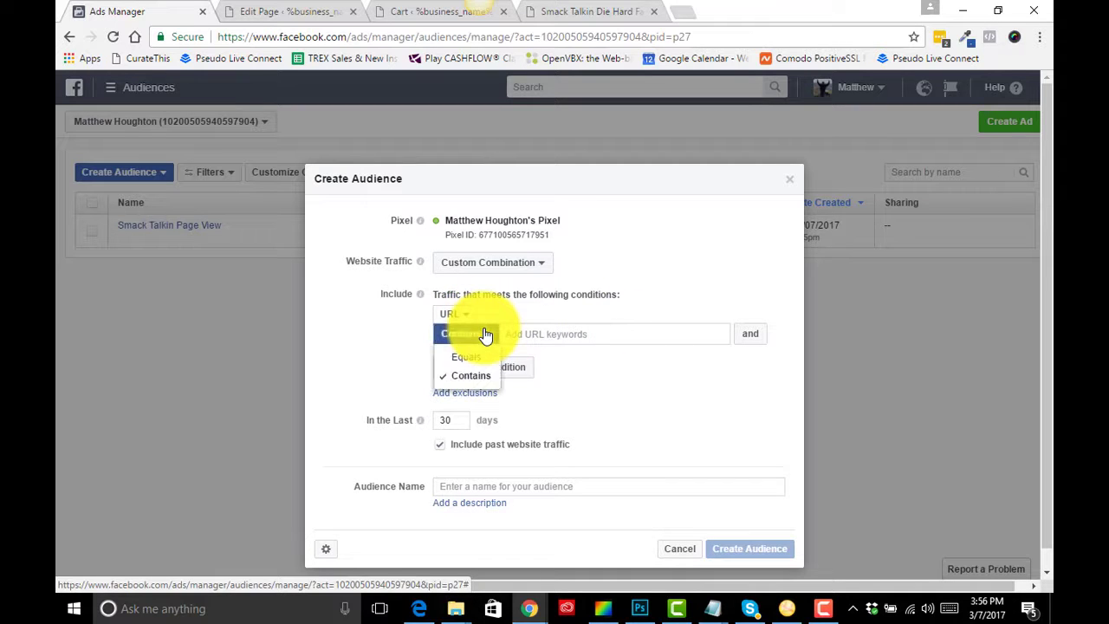
left_click(473, 358)
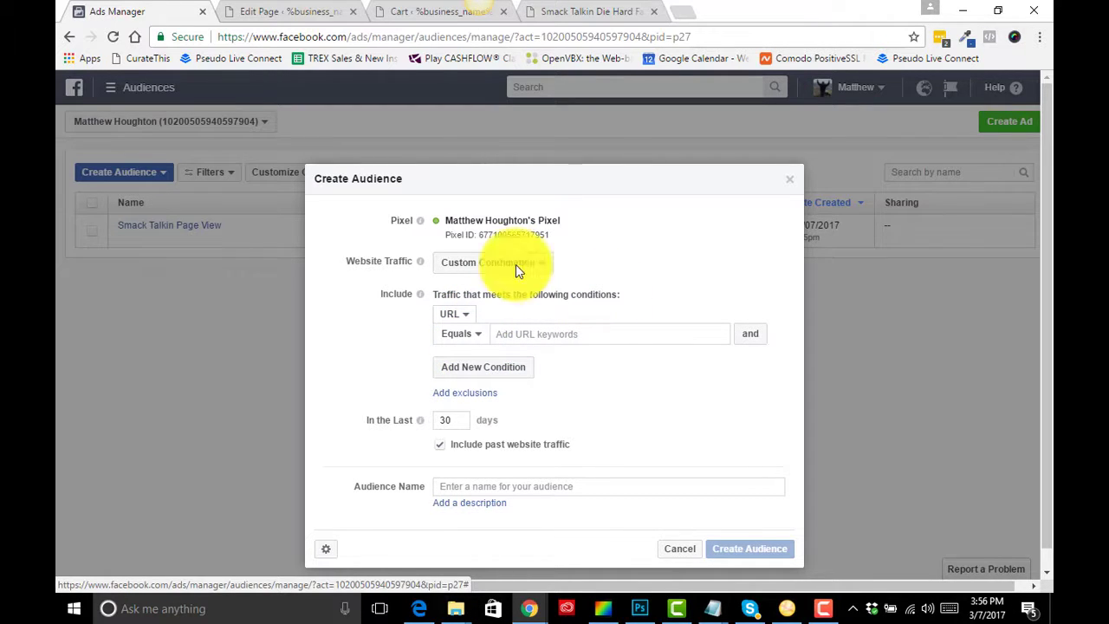
Copy the Smack Talkin Die Hard Fan Pillow Case product page's address and enter it as the new audience's first included URL
left_click(433, 11)
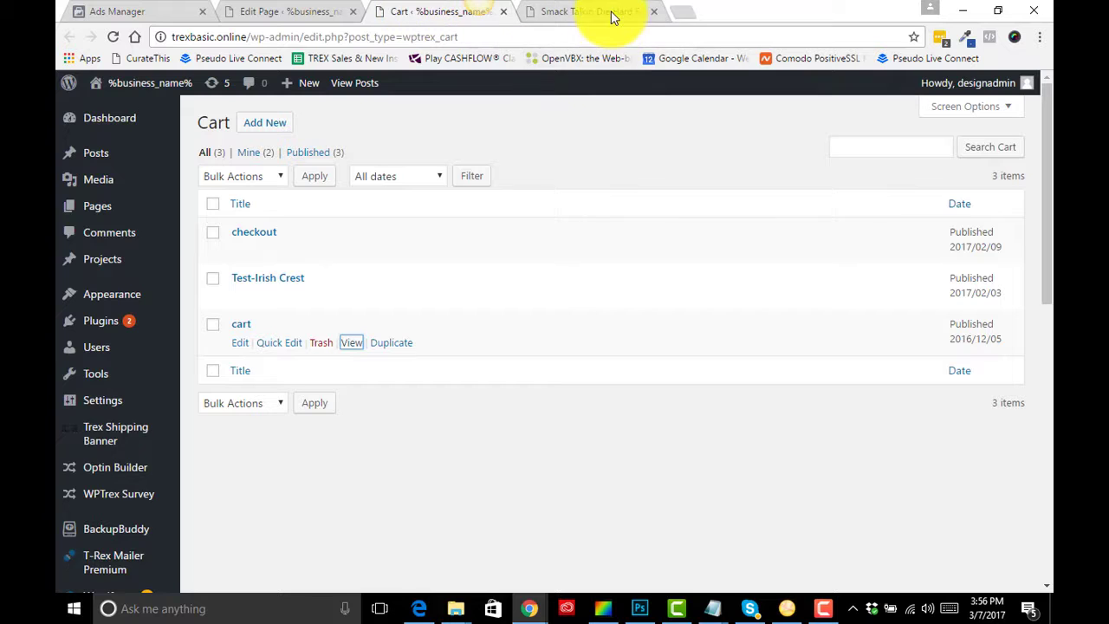
left_click(611, 13)
right_click(396, 35)
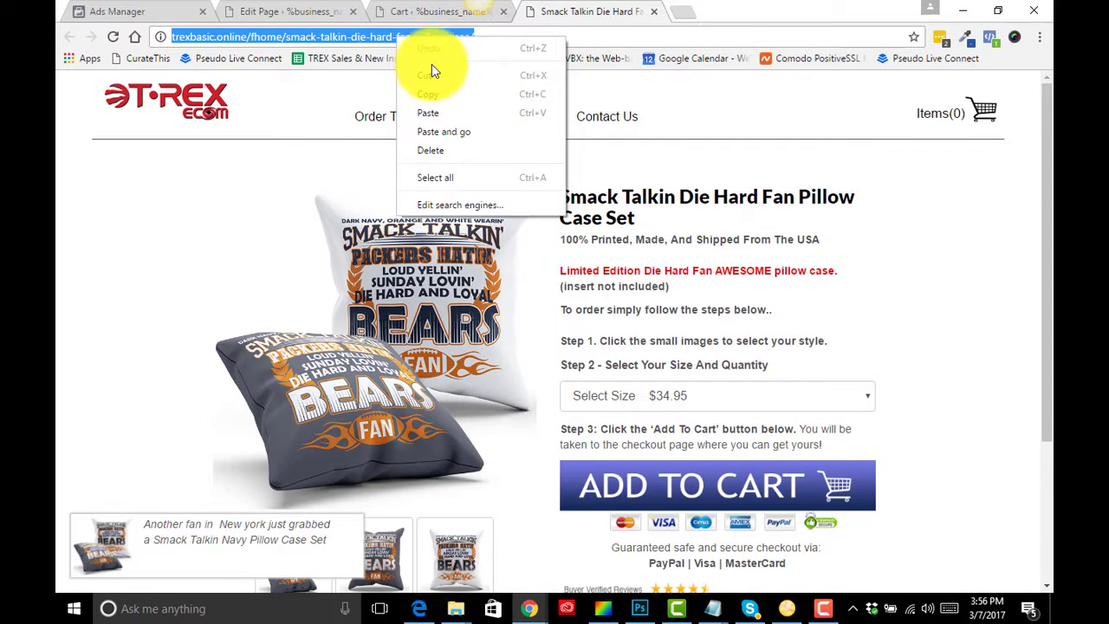
left_click(433, 94)
left_click(430, 10)
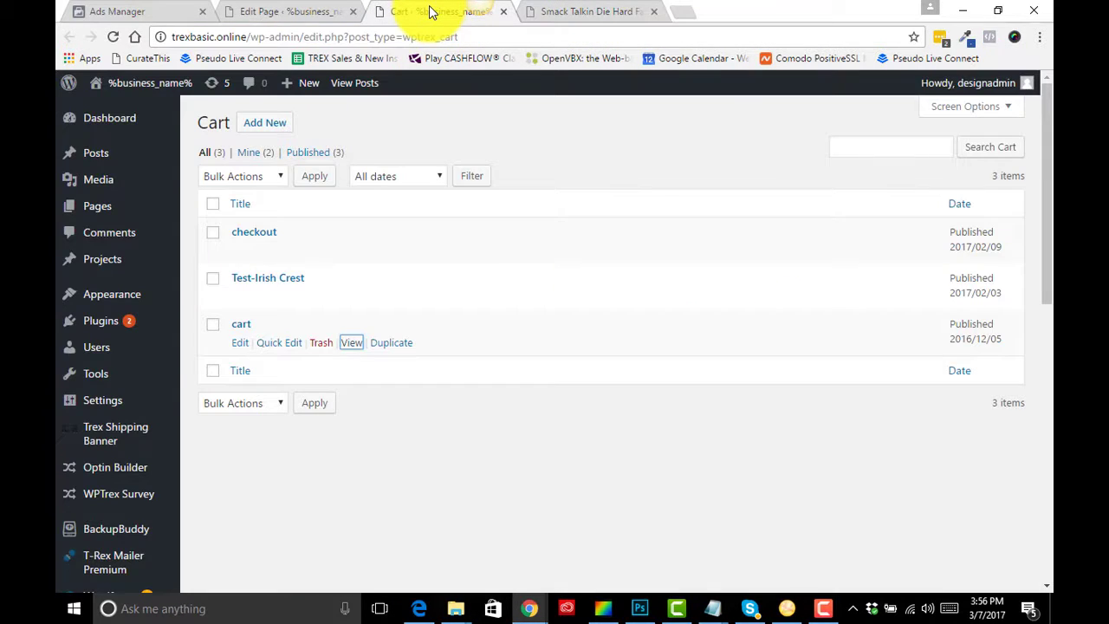
left_click(312, 11)
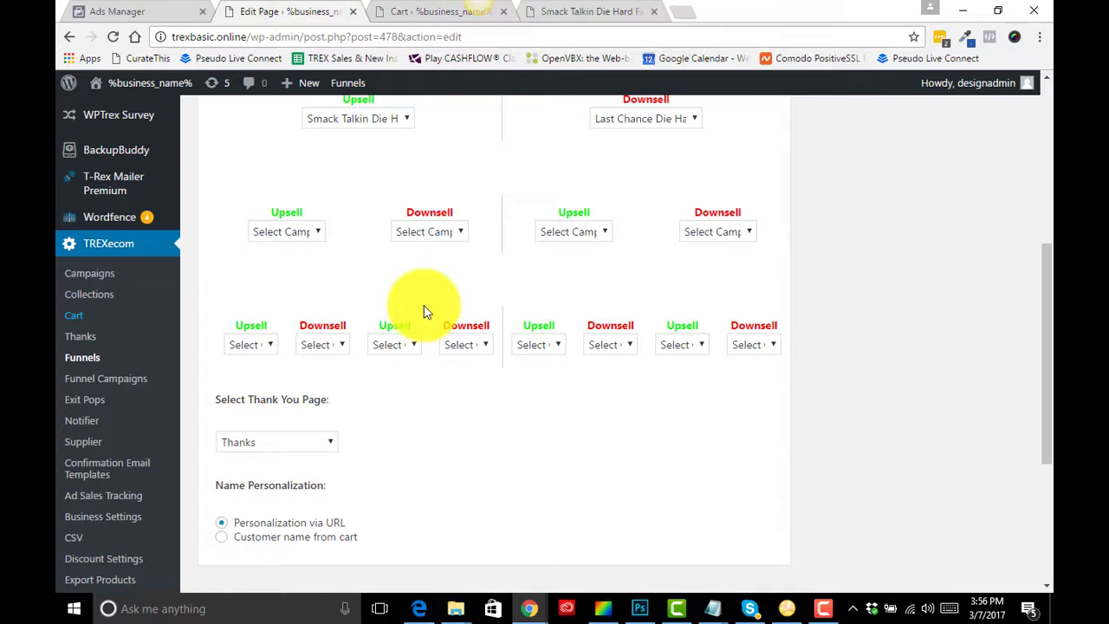
left_click(144, 8)
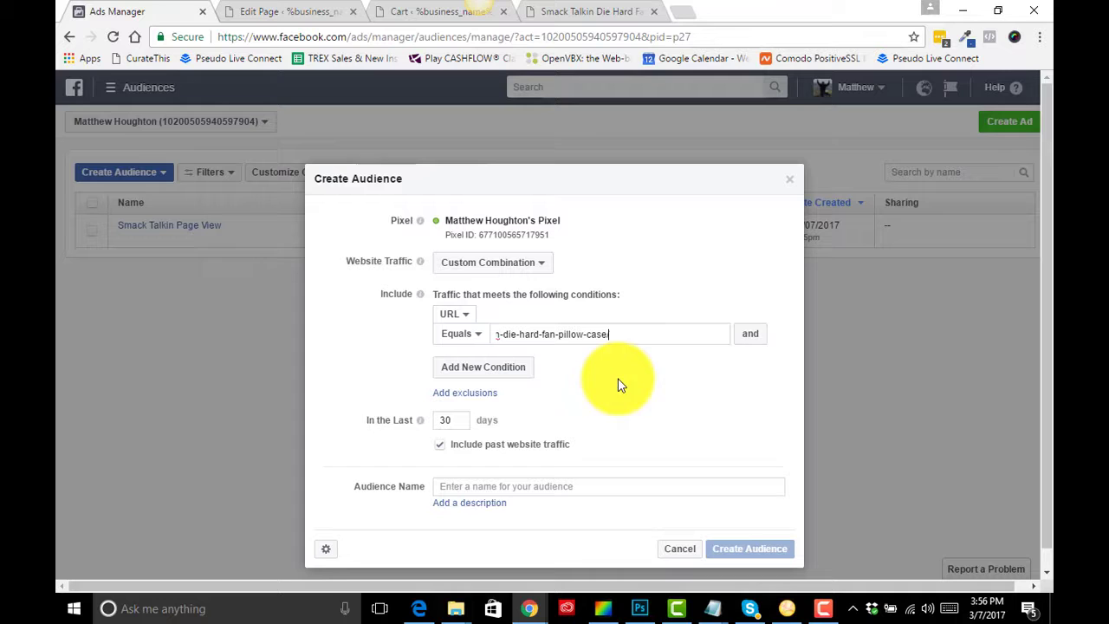
Add a second, "and" URL condition to the included traffic and set its match type to Equals
left_click(744, 338)
left_click(743, 337)
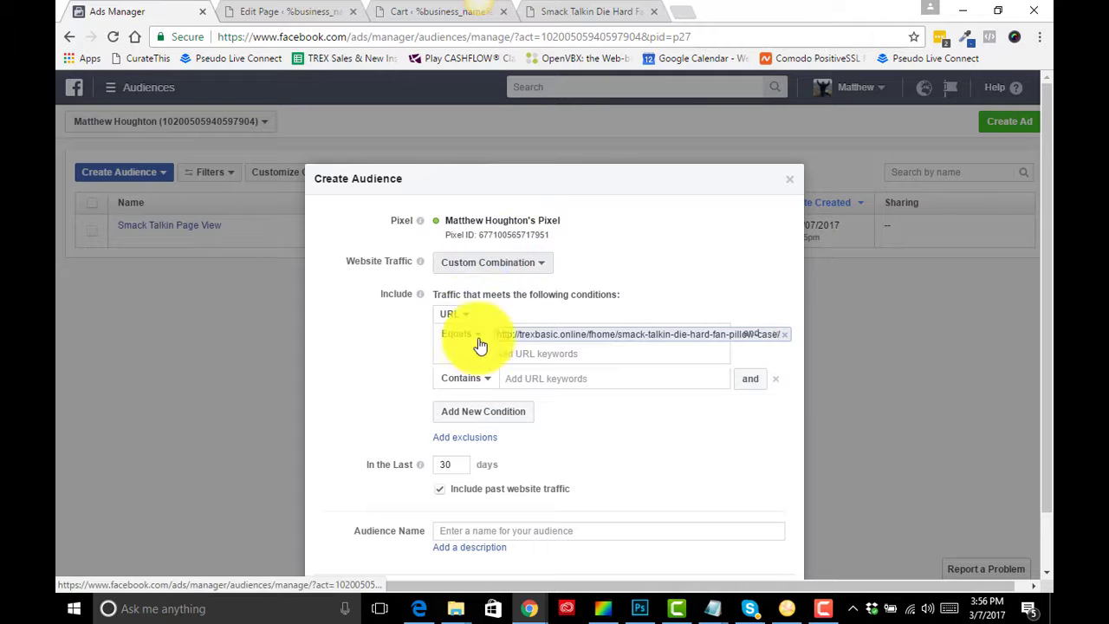
left_click(474, 384)
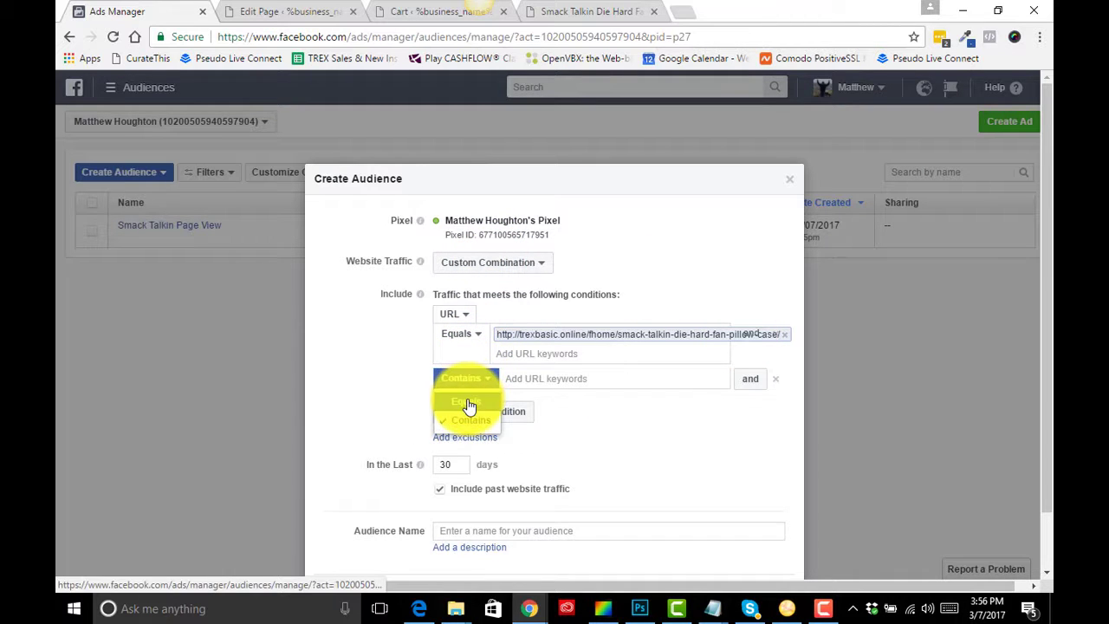
left_click(470, 378)
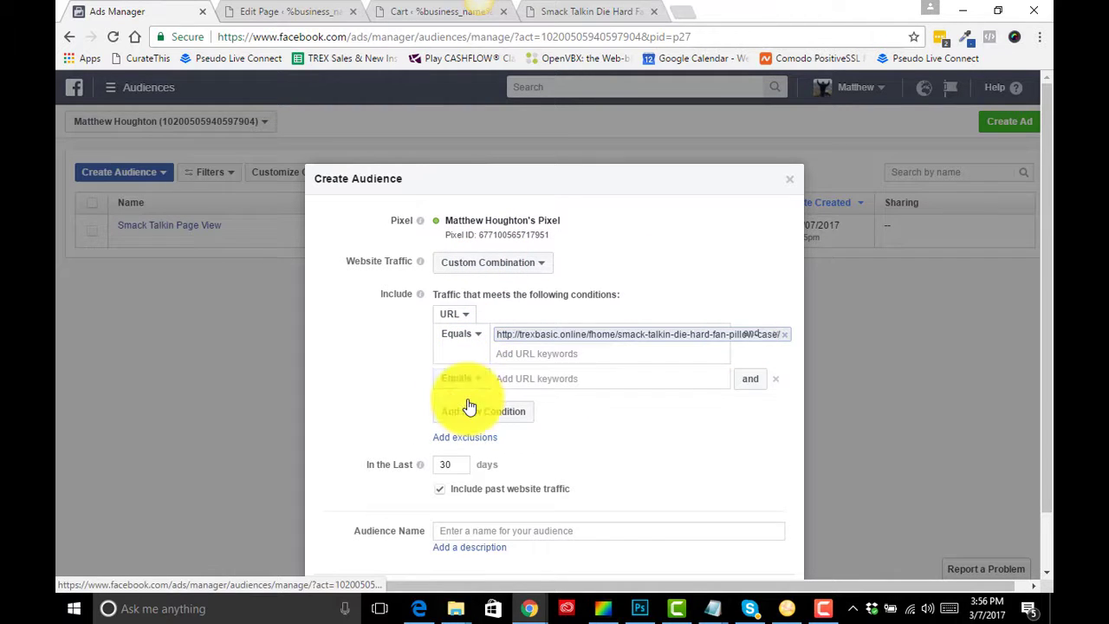
left_click(425, 24)
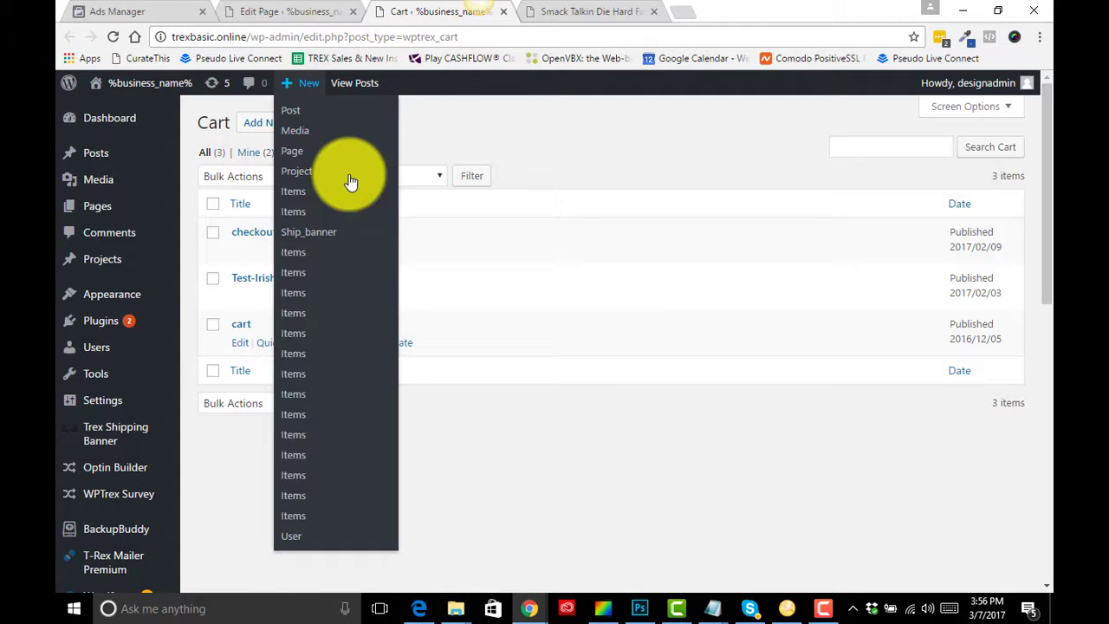
right_click(350, 343)
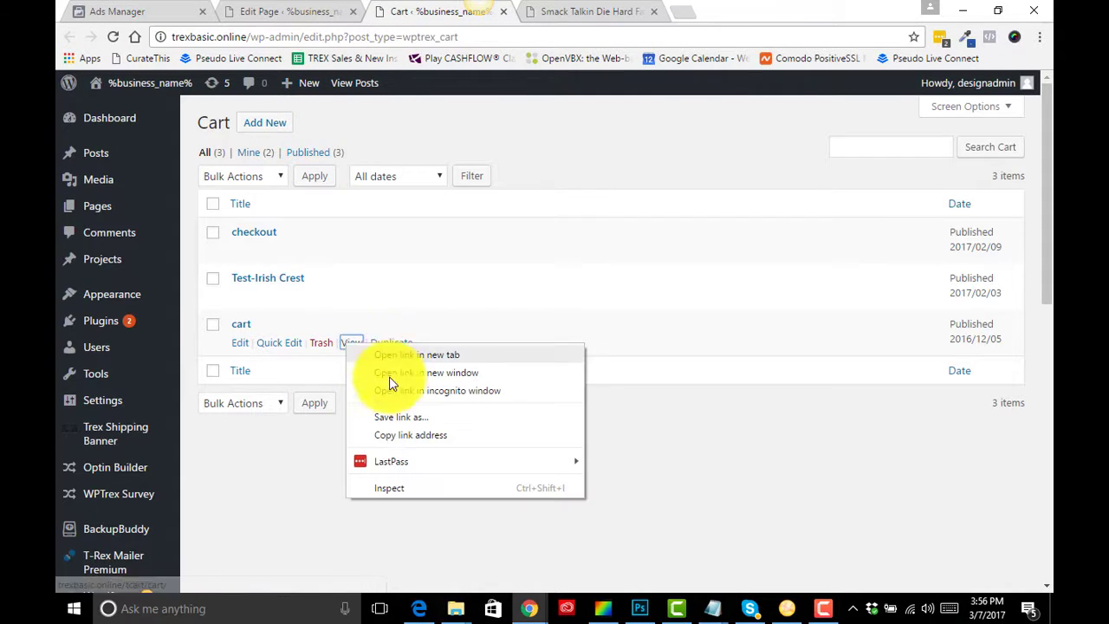
left_click(392, 437)
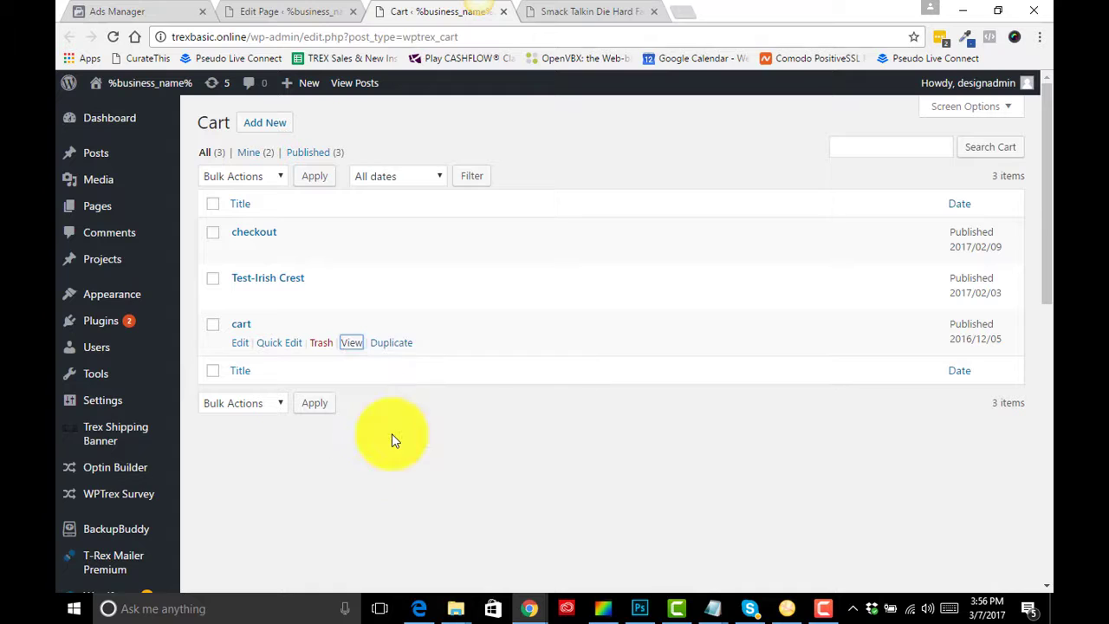
left_click(139, 11)
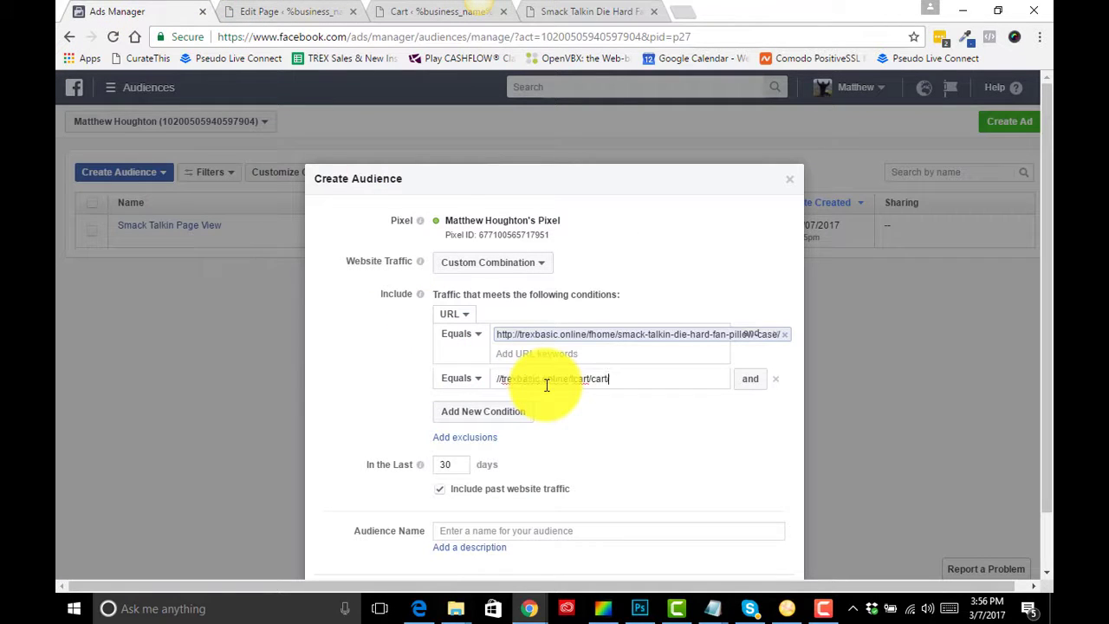
left_click(628, 455)
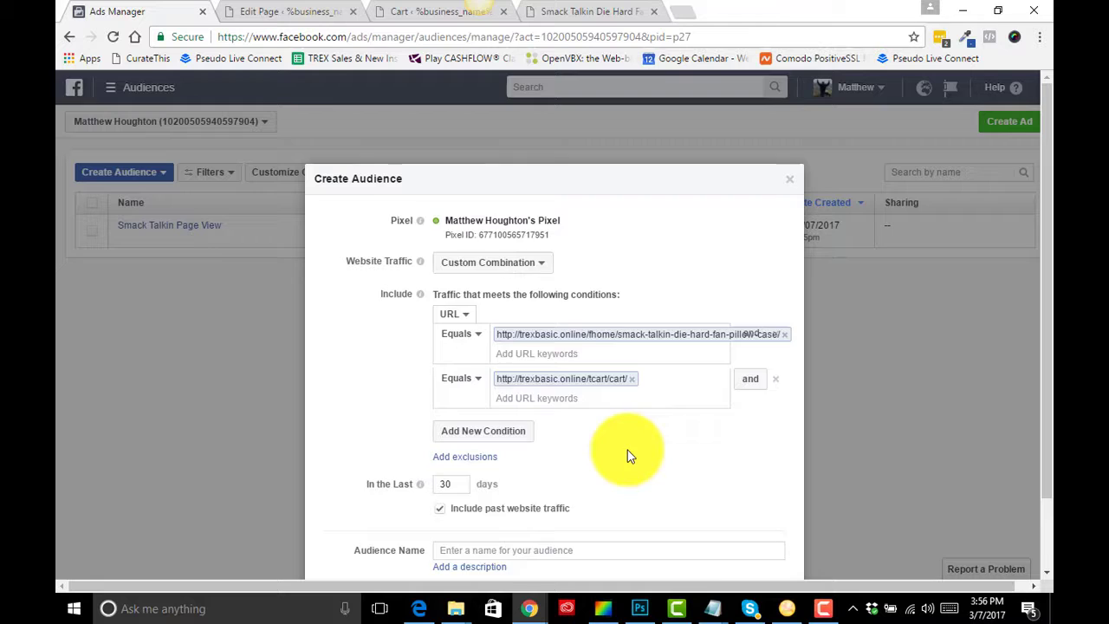
Add an exclusion to the audience and set its URL match type to Equals
scroll(630, 455, "down", 1)
left_click(472, 381)
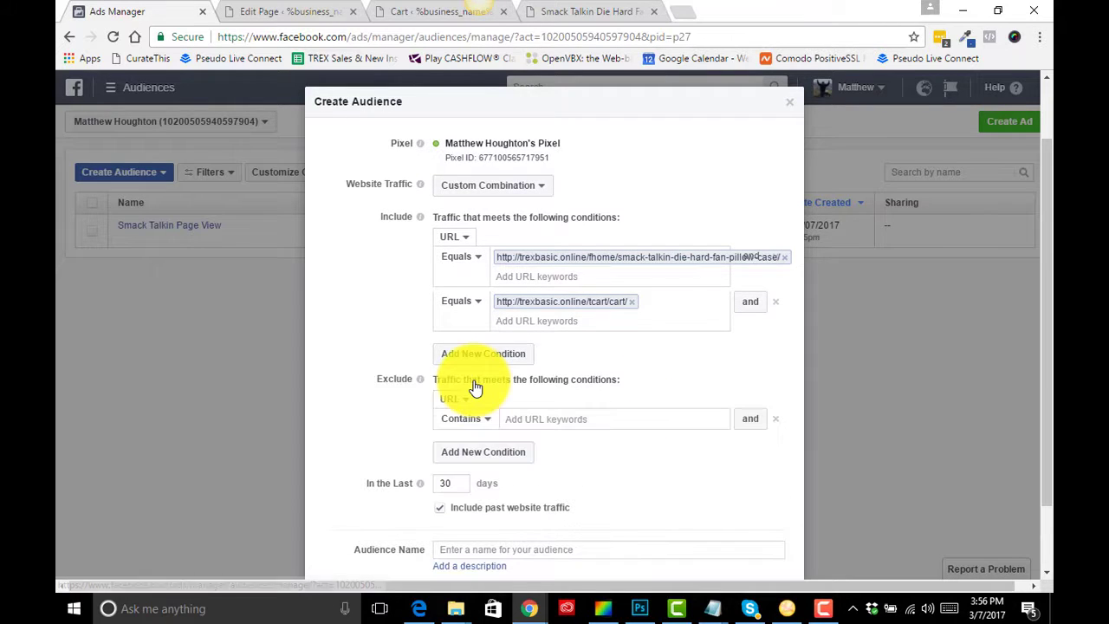
left_click(468, 419)
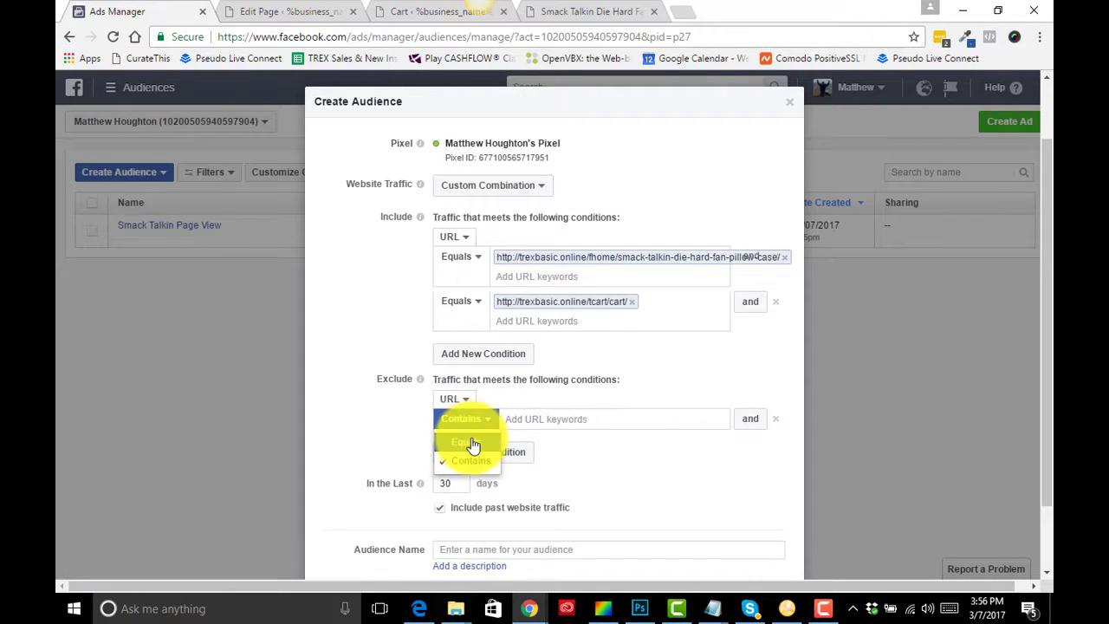
left_click(472, 444)
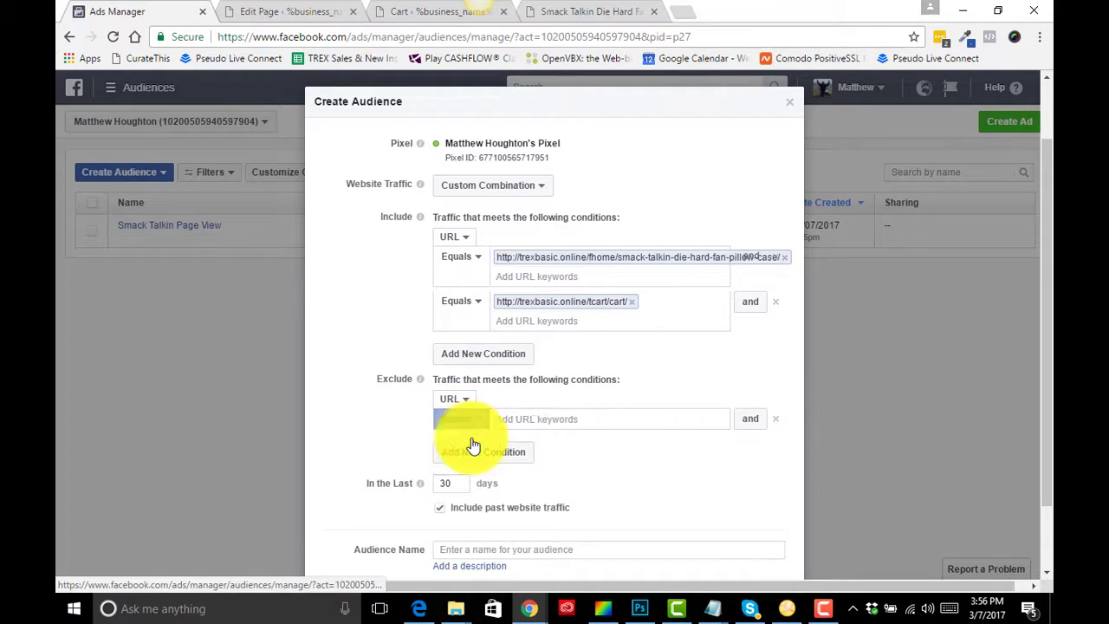
Check in the Smack Talkin Die Hard Fan Pillow Case funnel settings which campaign follows the cart
left_click(282, 12)
scroll(363, 311, "up", 4)
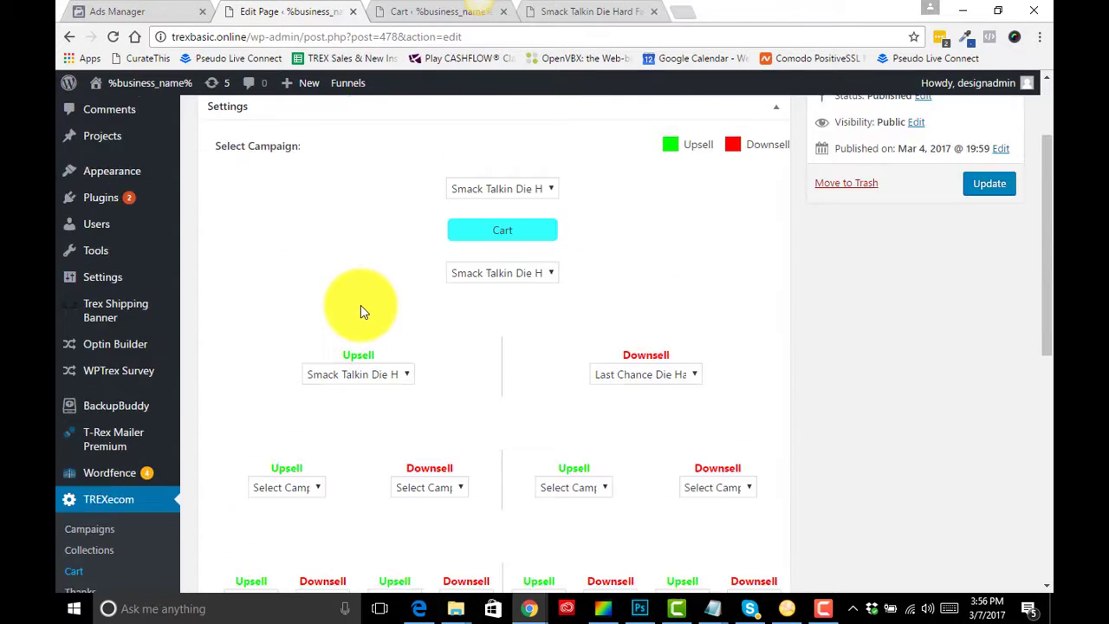
scroll(447, 309, "down", 1)
left_click(509, 310)
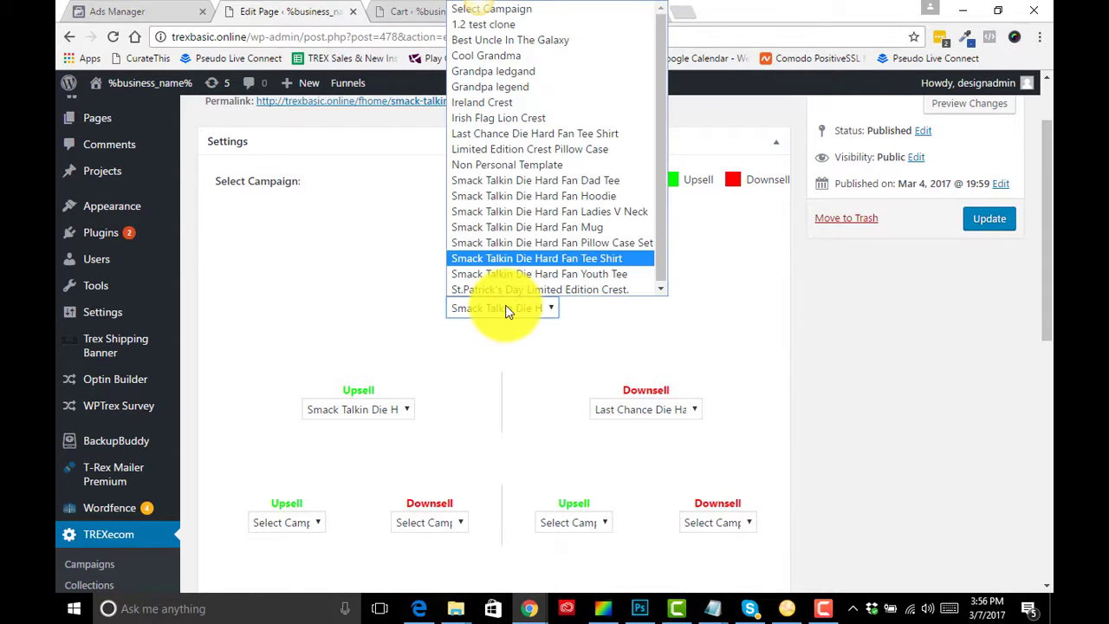
left_click(394, 301)
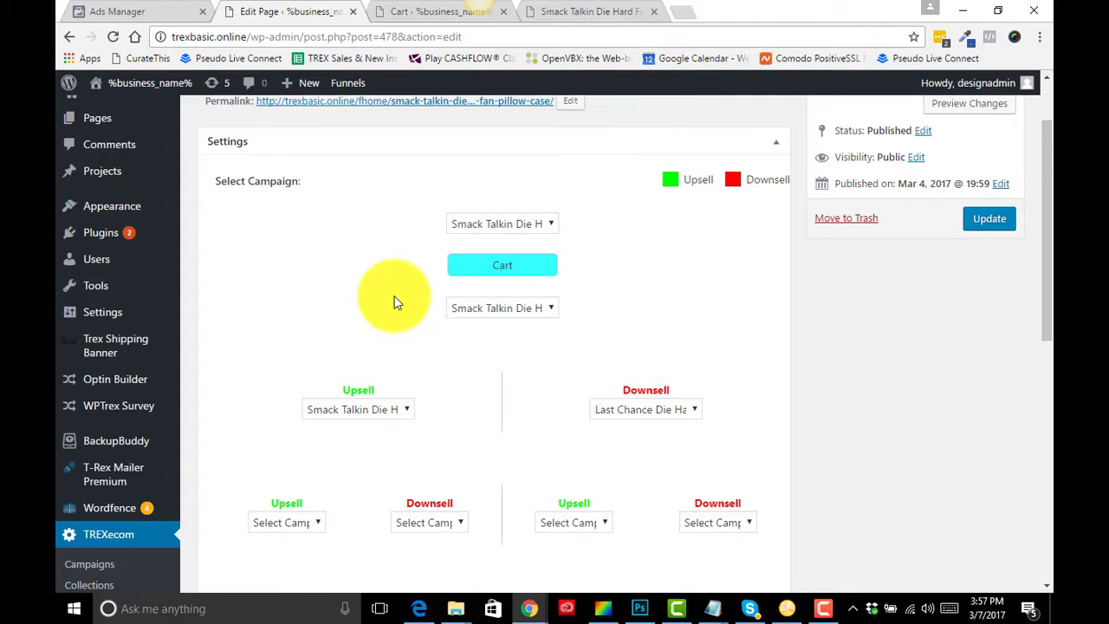
left_click(547, 317)
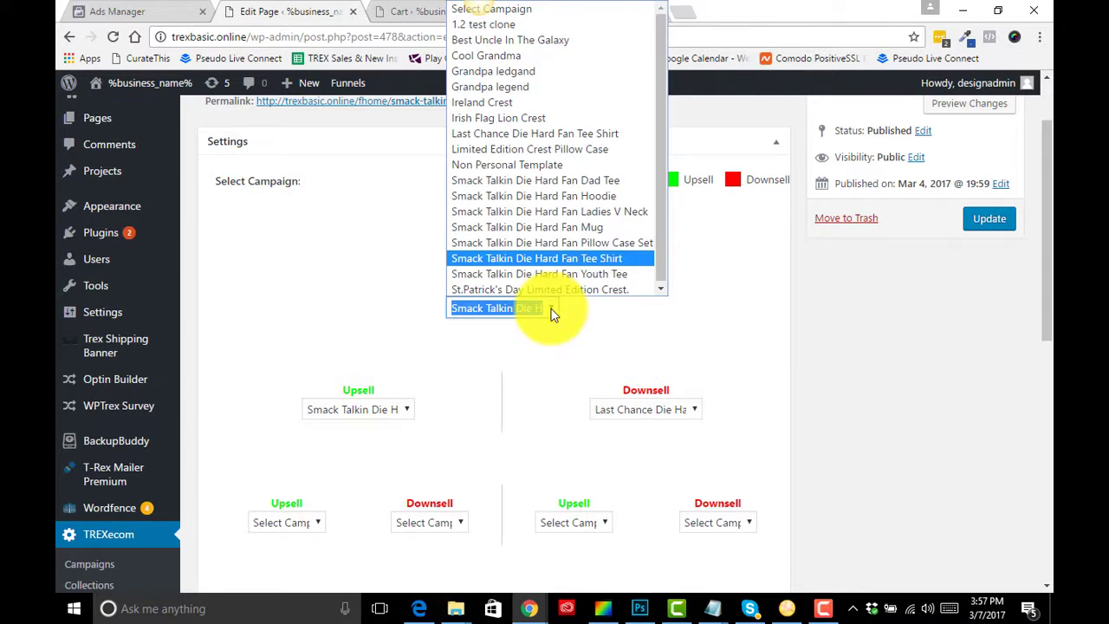
left_click(592, 321)
scroll(230, 314, "down", 3)
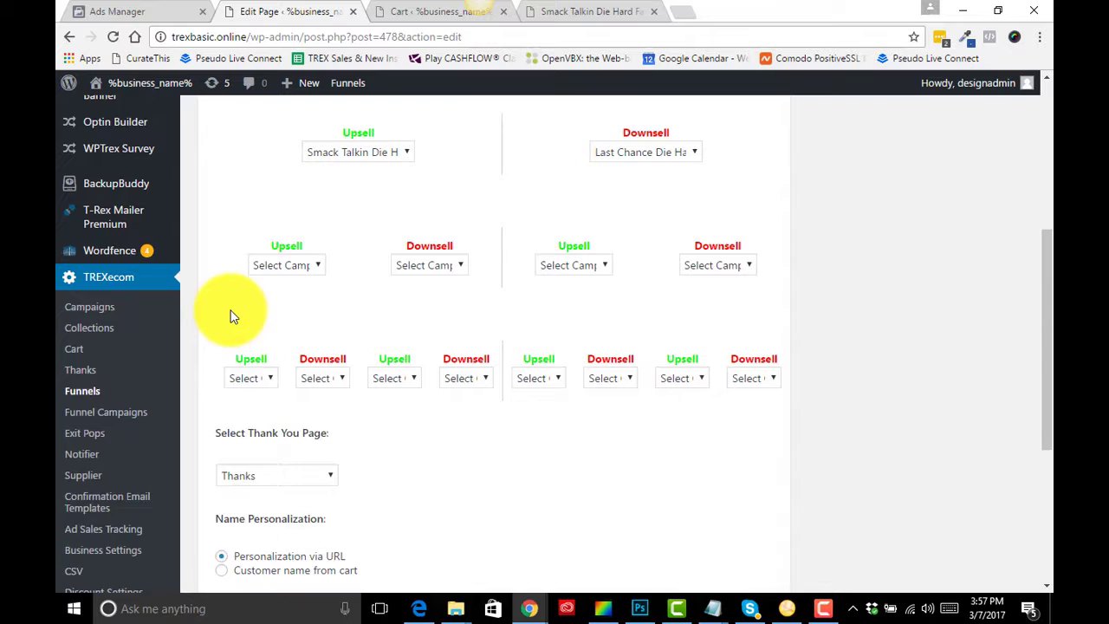
Open the Funnel Campaigns list in a new tab and copy the page link of Last Chance Die Hard Fan Tee Shirt
right_click(105, 375)
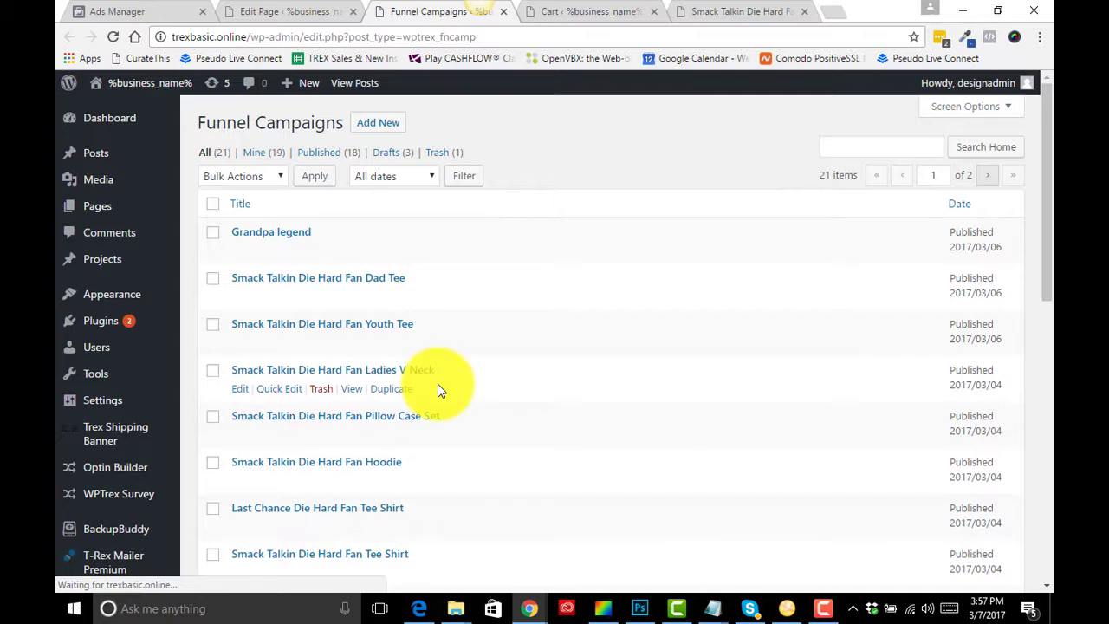
scroll(437, 389, "down", 1)
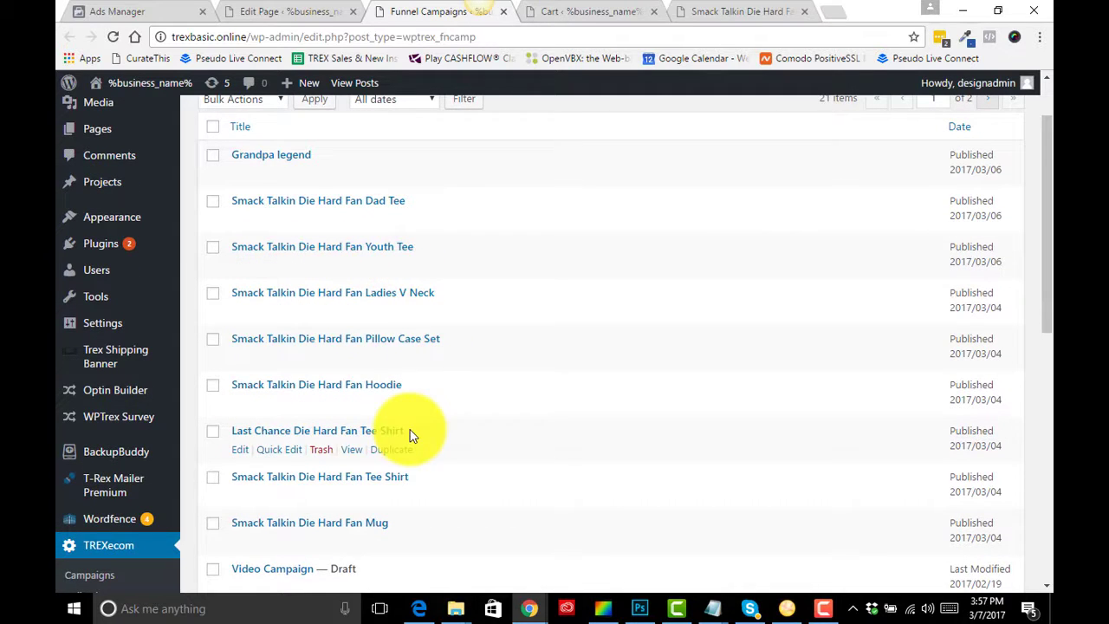
right_click(349, 449)
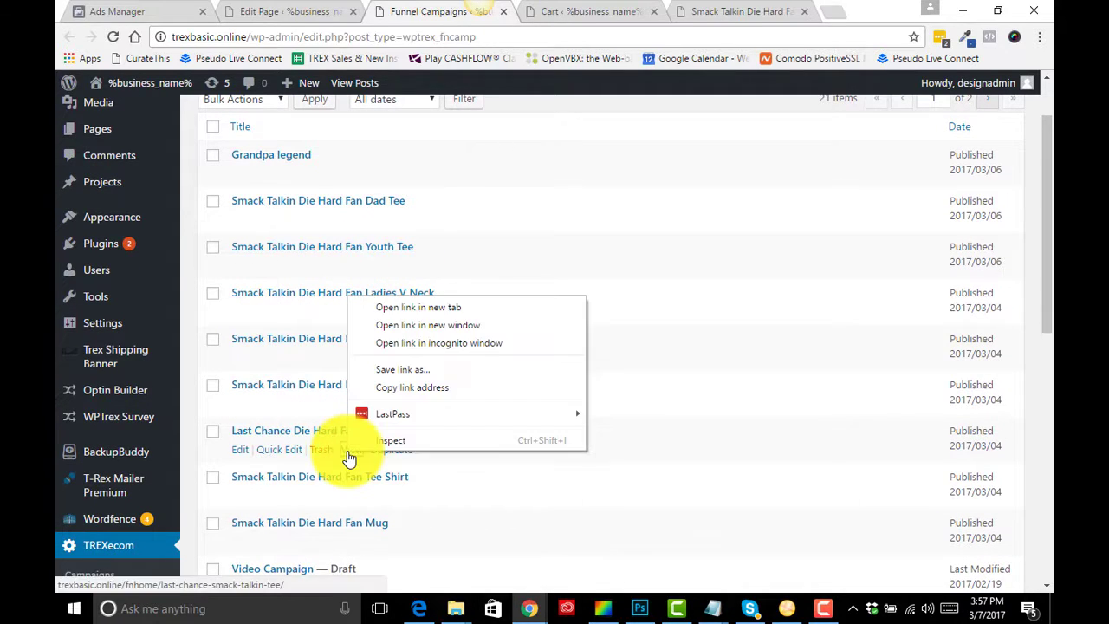
left_click(452, 389)
left_click(168, 10)
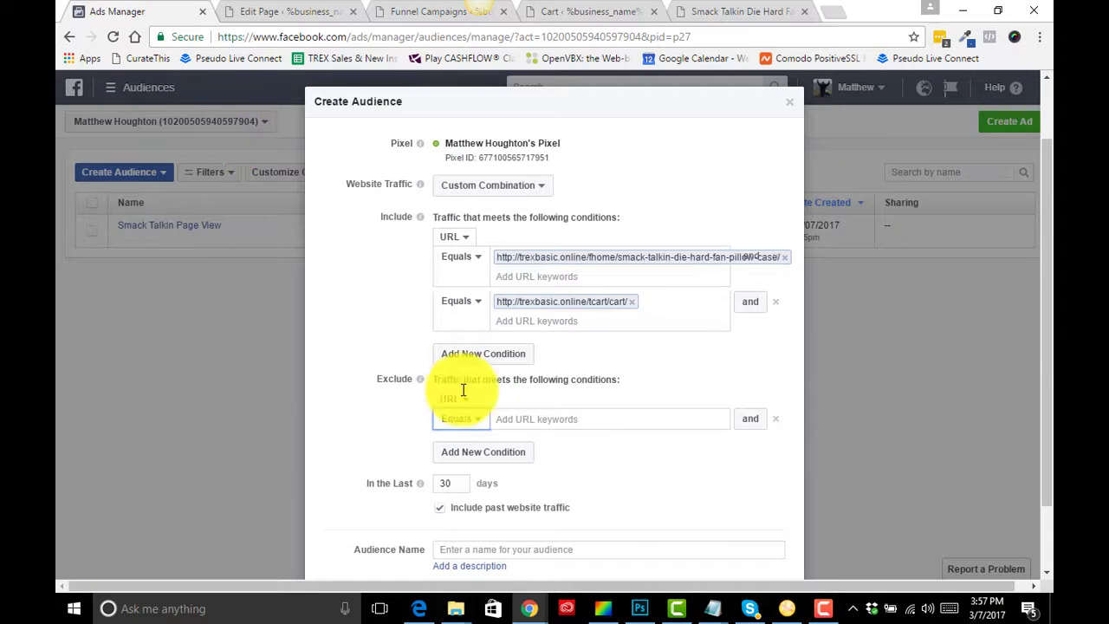
type("/")
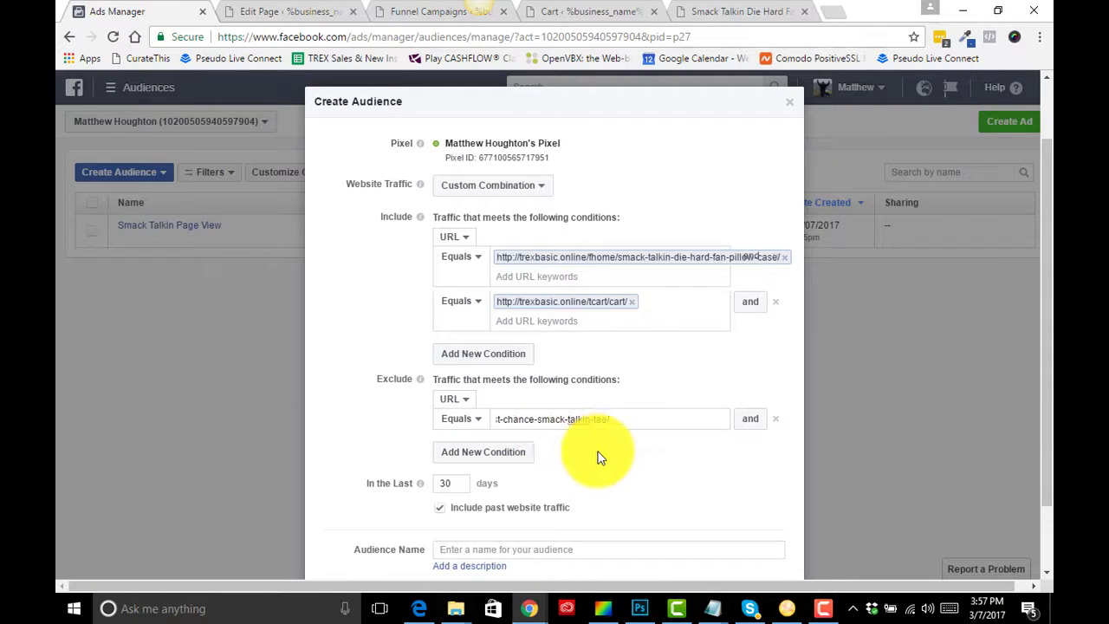
key("Tab")
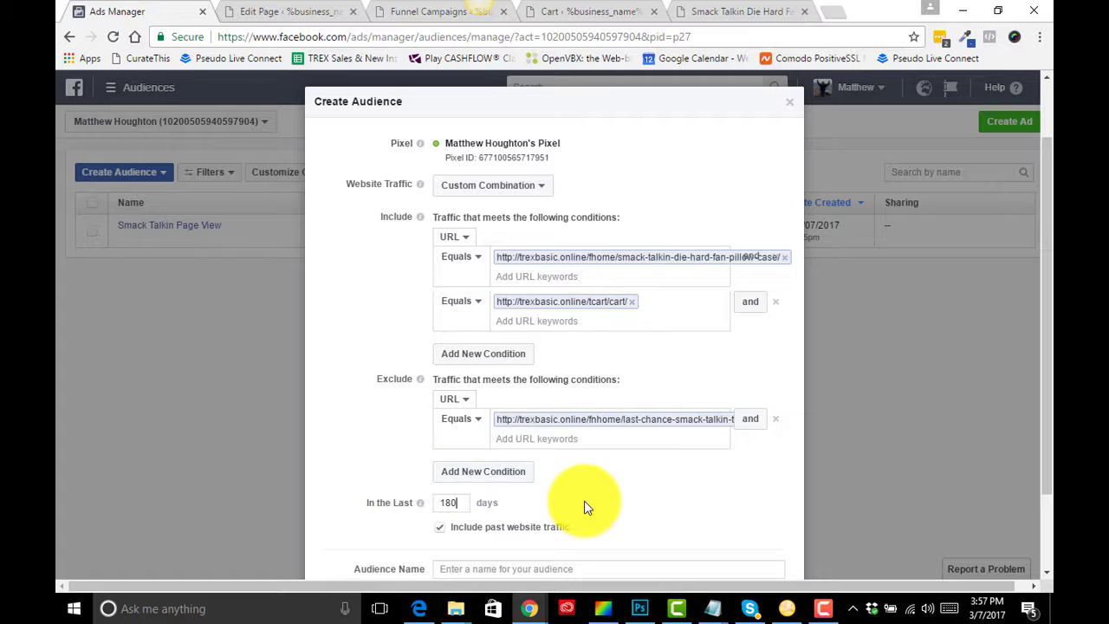
Name the audience Smack Talkin Abandoned Carts, correcting the misspelled "Abandonded" with the spelling suggestion
scroll(583, 507, "down", 2)
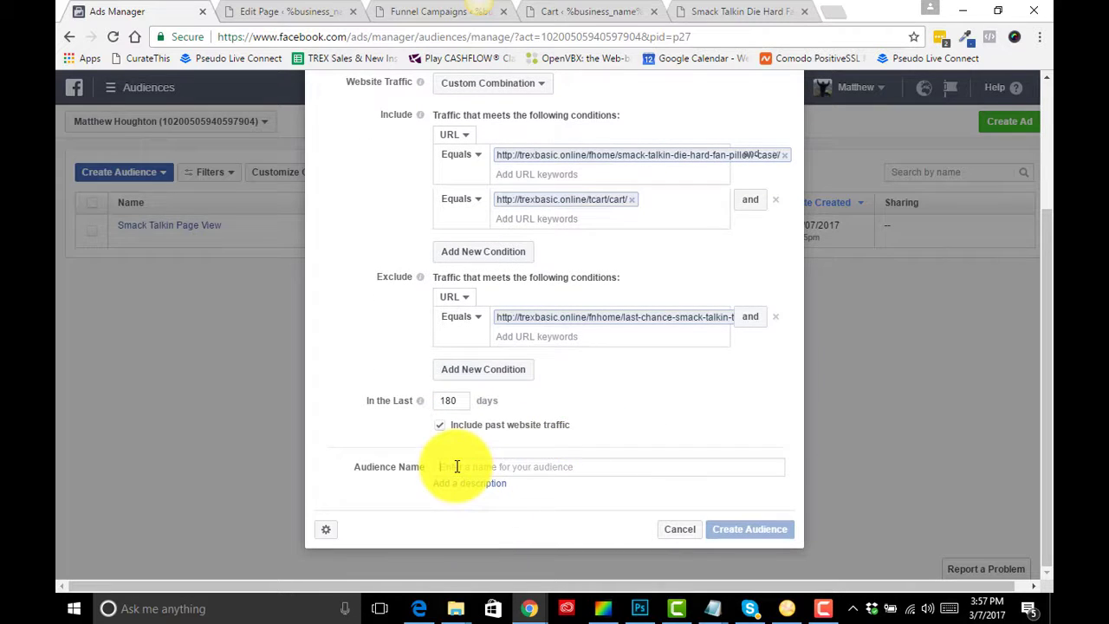
left_click(456, 466)
type("Smack Talkin Abandonded Carts")
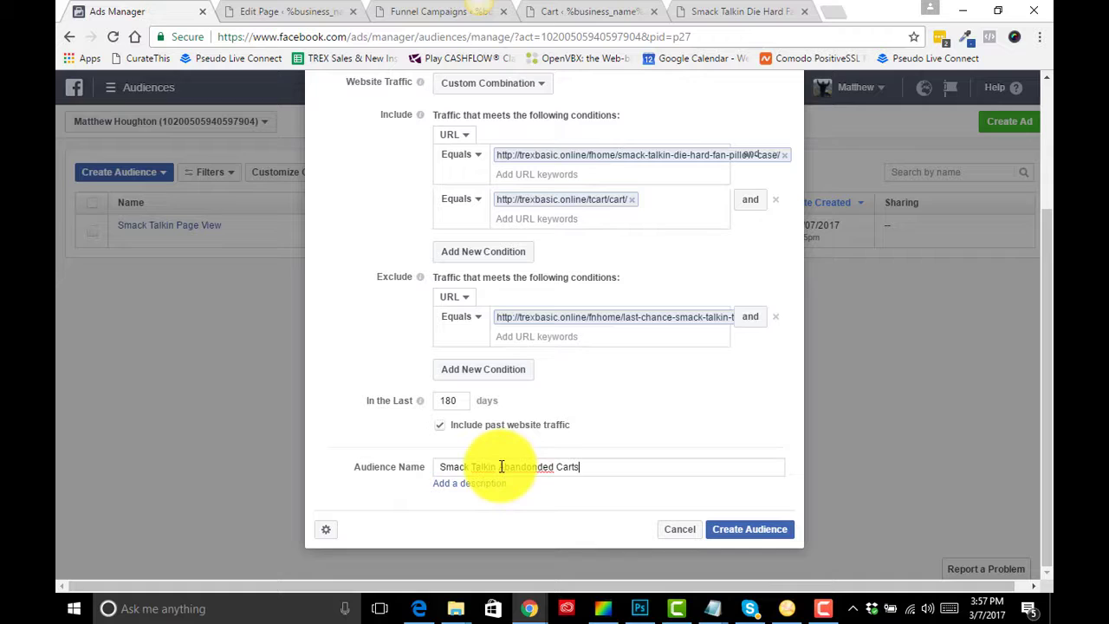
left_click_drag(501, 466, 551, 467)
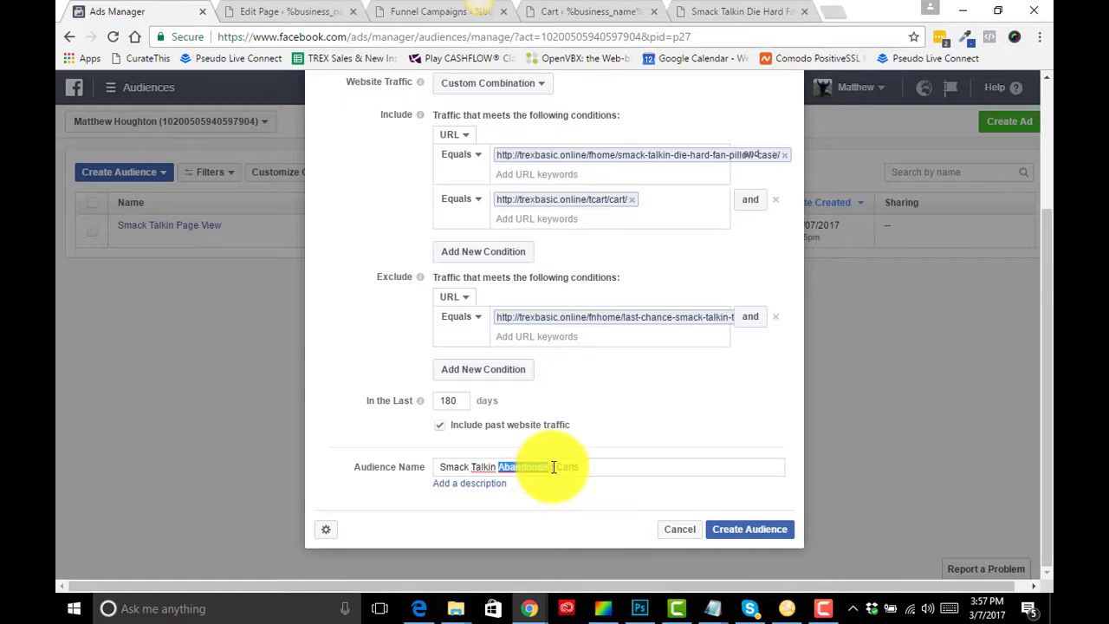
right_click(501, 466)
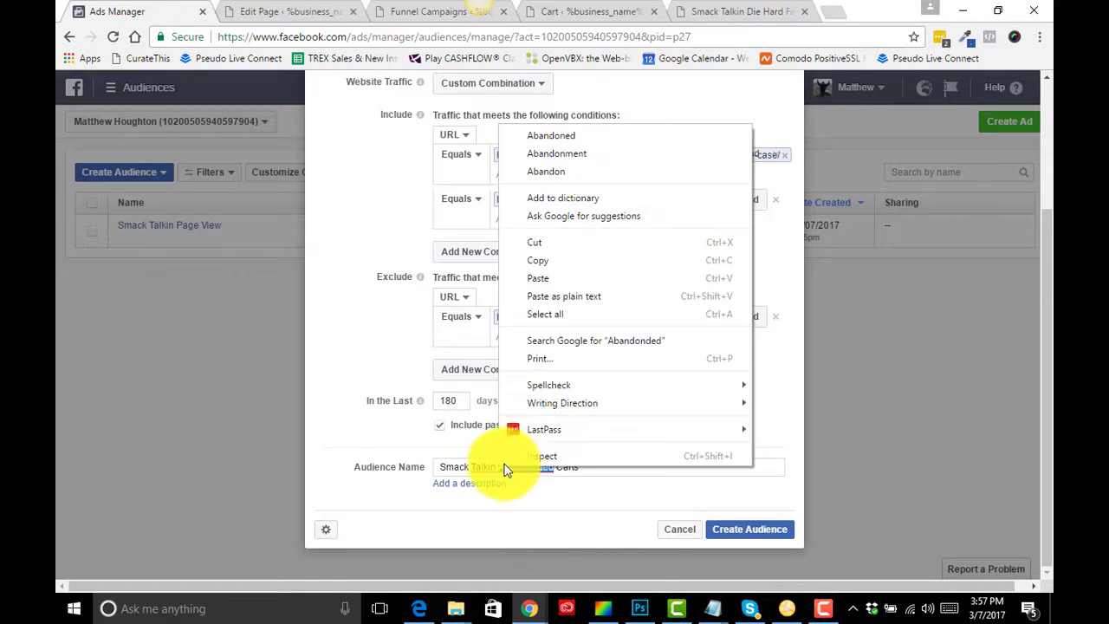
left_click(584, 141)
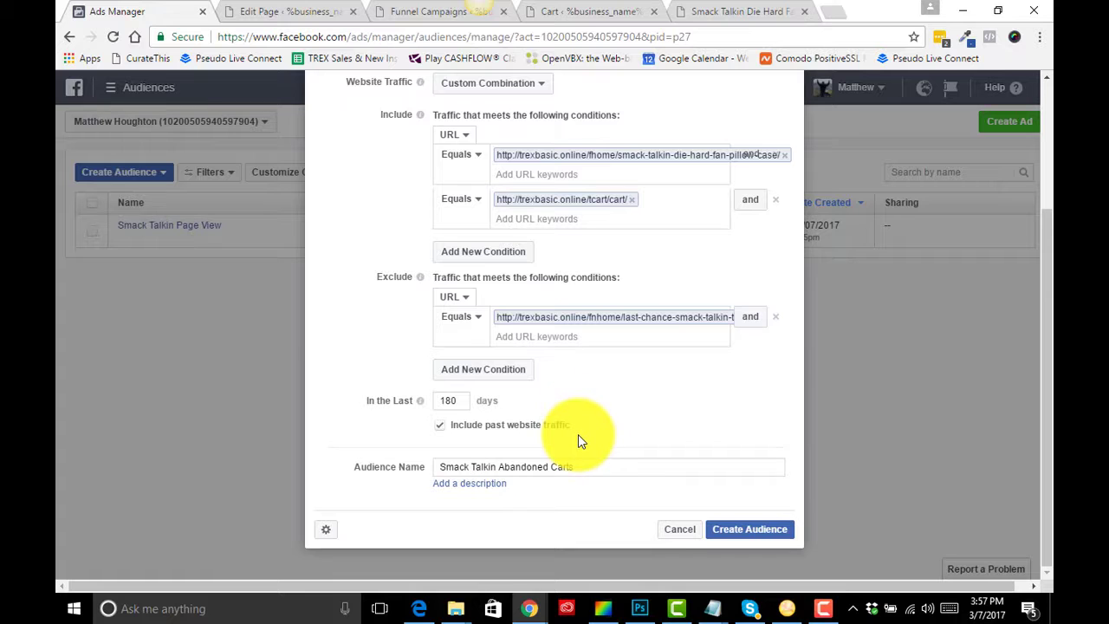
Review the Smack Talkin Die Hard Fan Pillow Case funnel settings, from the first campaign and cart through upsells and downsells to the thank-you page
left_click(290, 13)
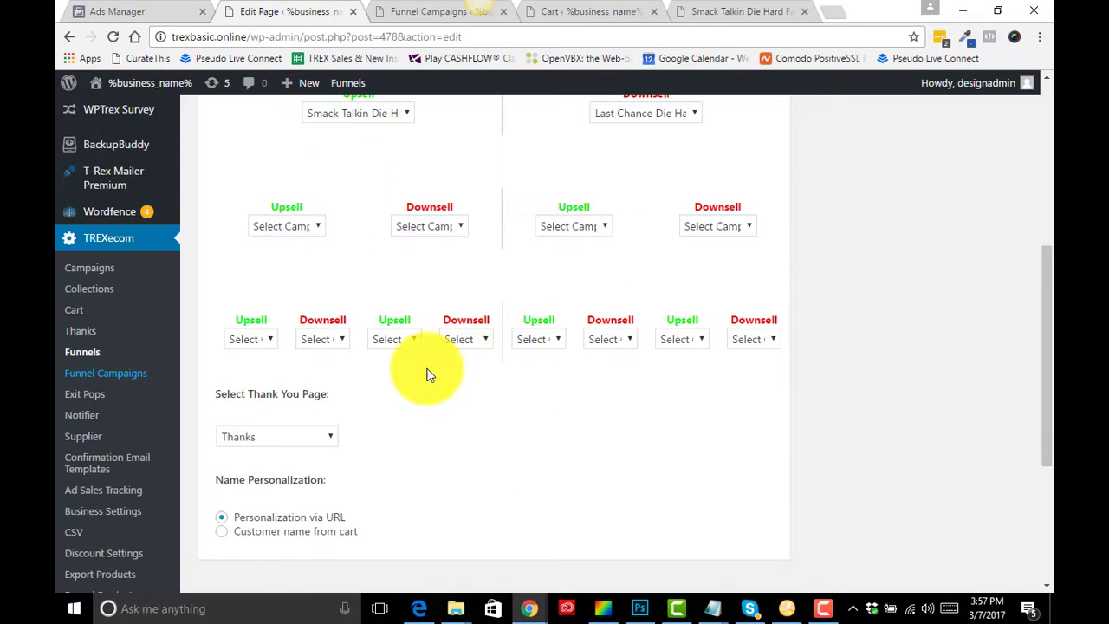
scroll(425, 371, "up", 5)
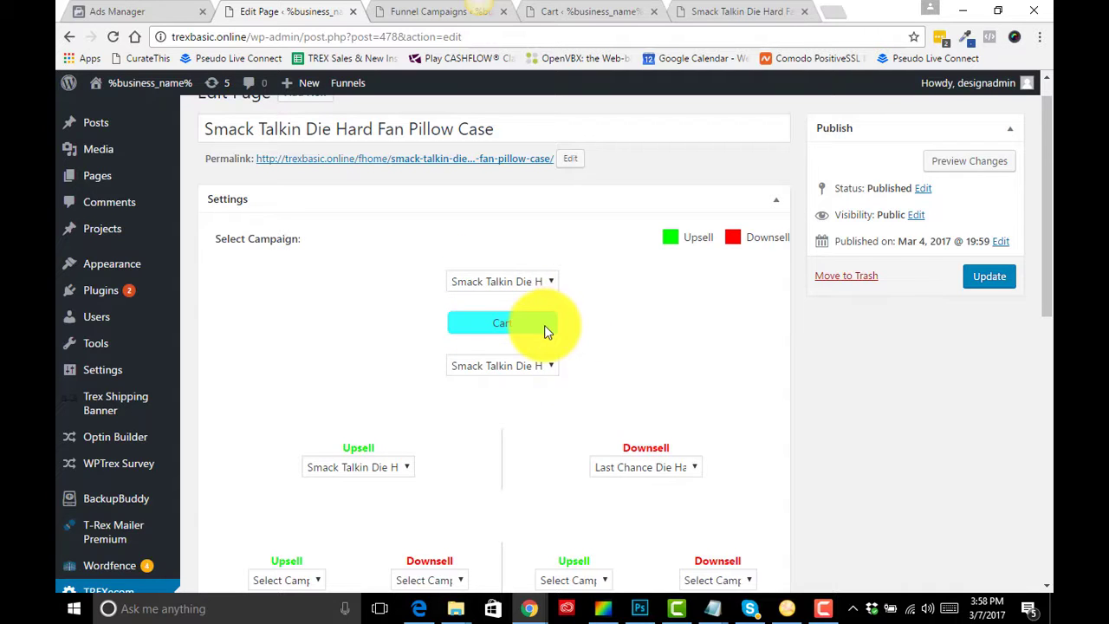
scroll(293, 397, "down", 3)
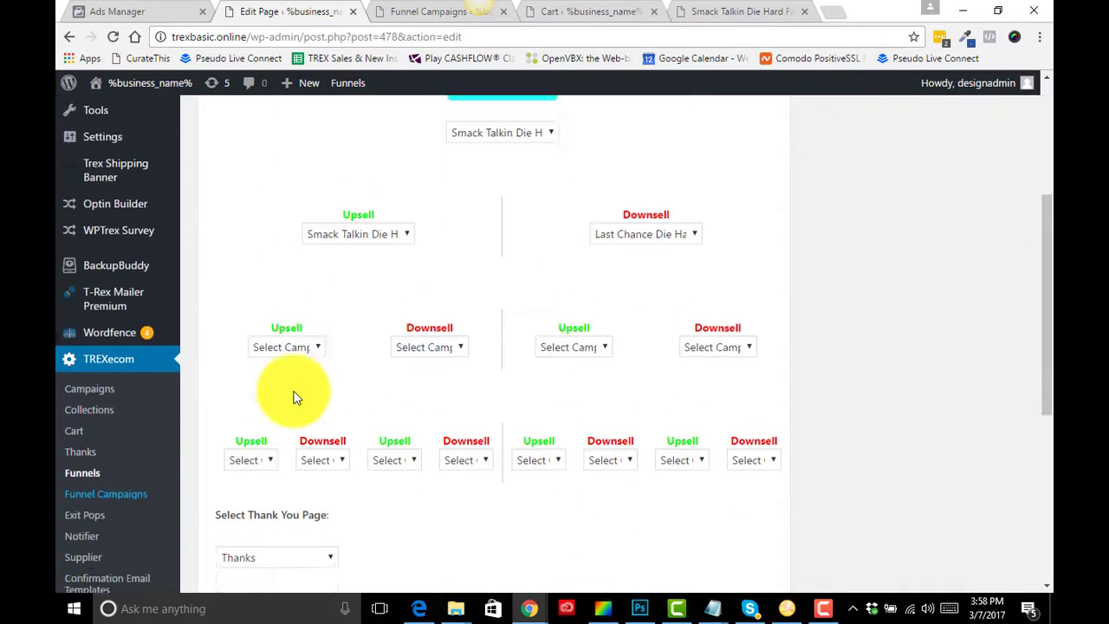
scroll(230, 502, "down", 2)
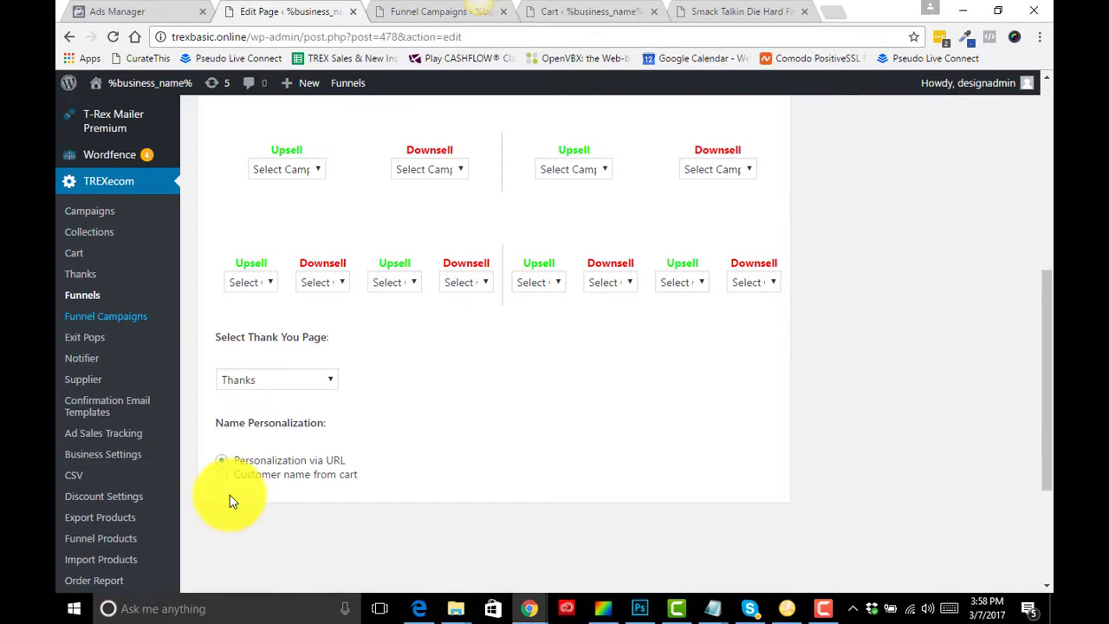
scroll(231, 501, "up", 5)
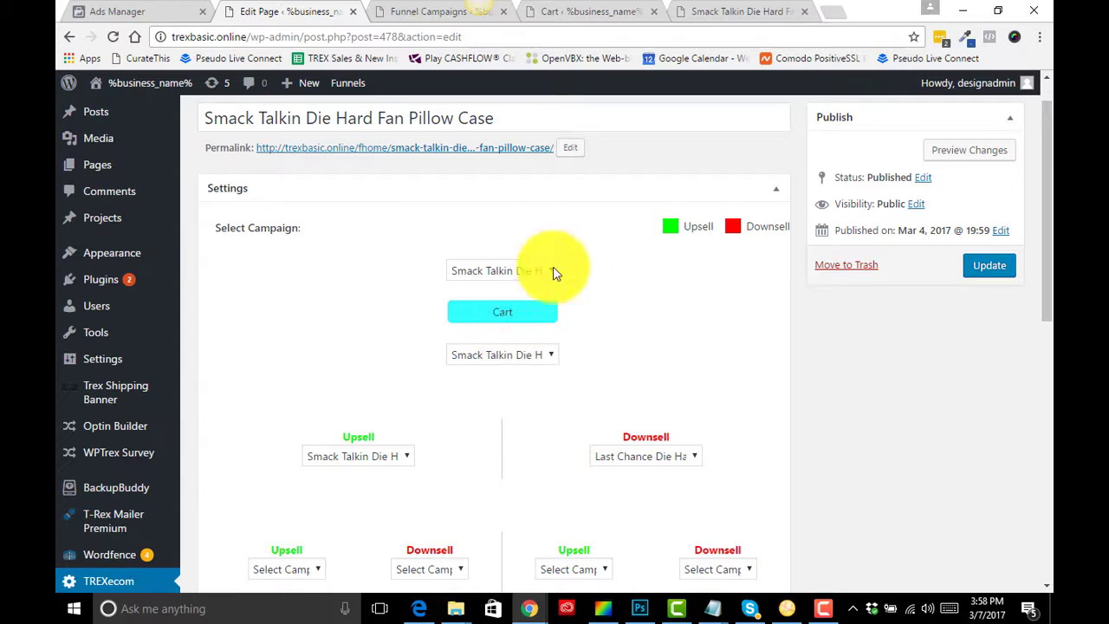
Return to Ads Manager, check the URL conditions of Smack Talkin Abandoned Carts, and create the audience
left_click(170, 15)
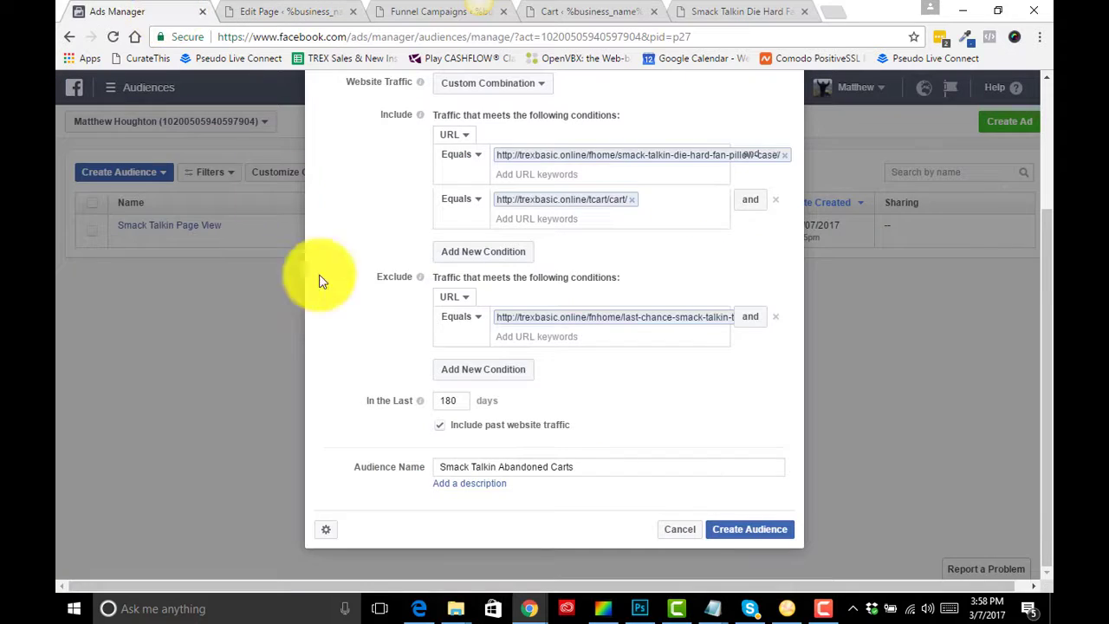
scroll(568, 394, "up", 2)
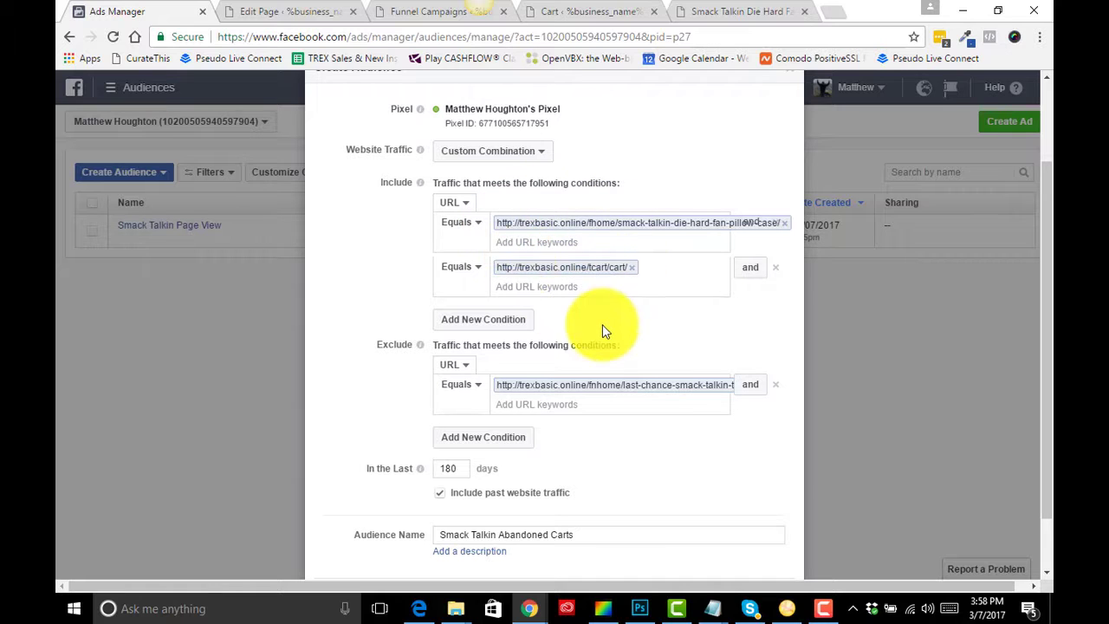
scroll(564, 324, "down", 2)
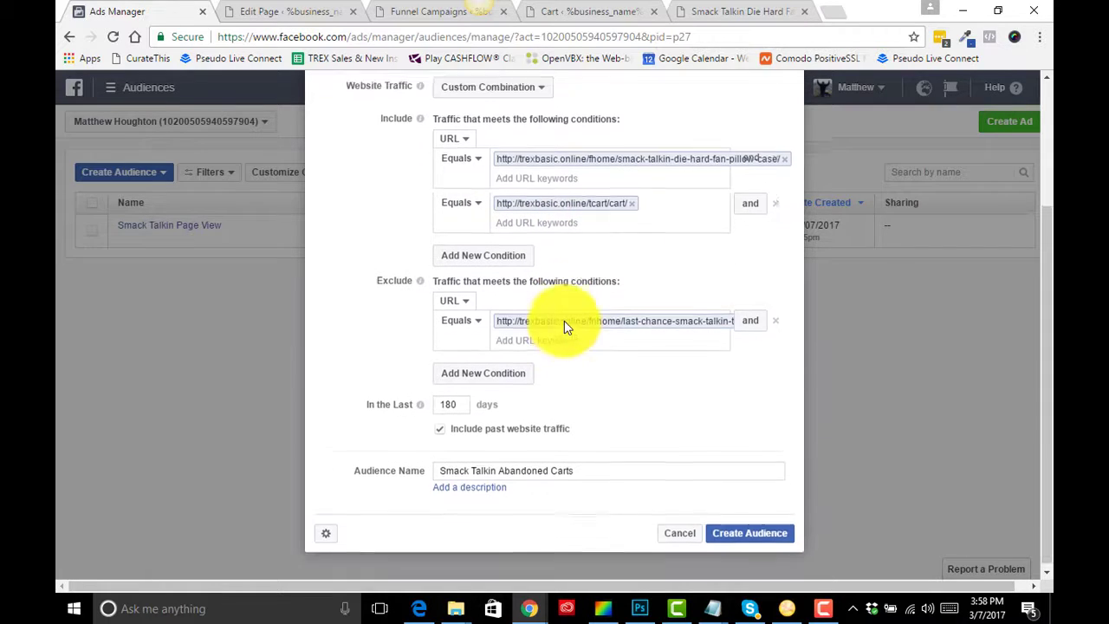
left_click(732, 531)
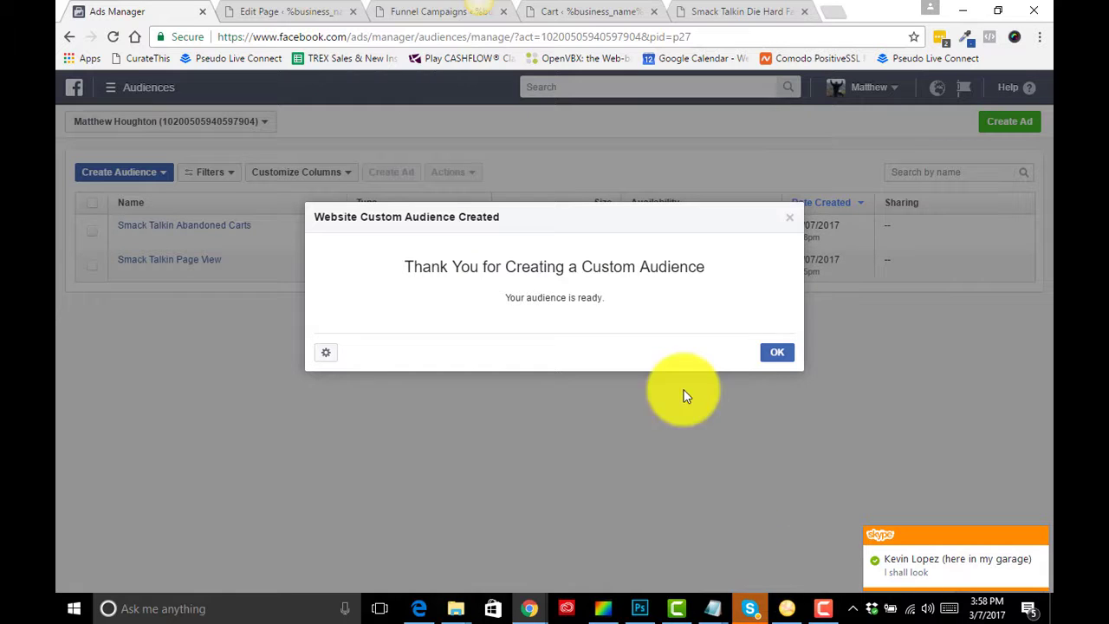
left_click(775, 351)
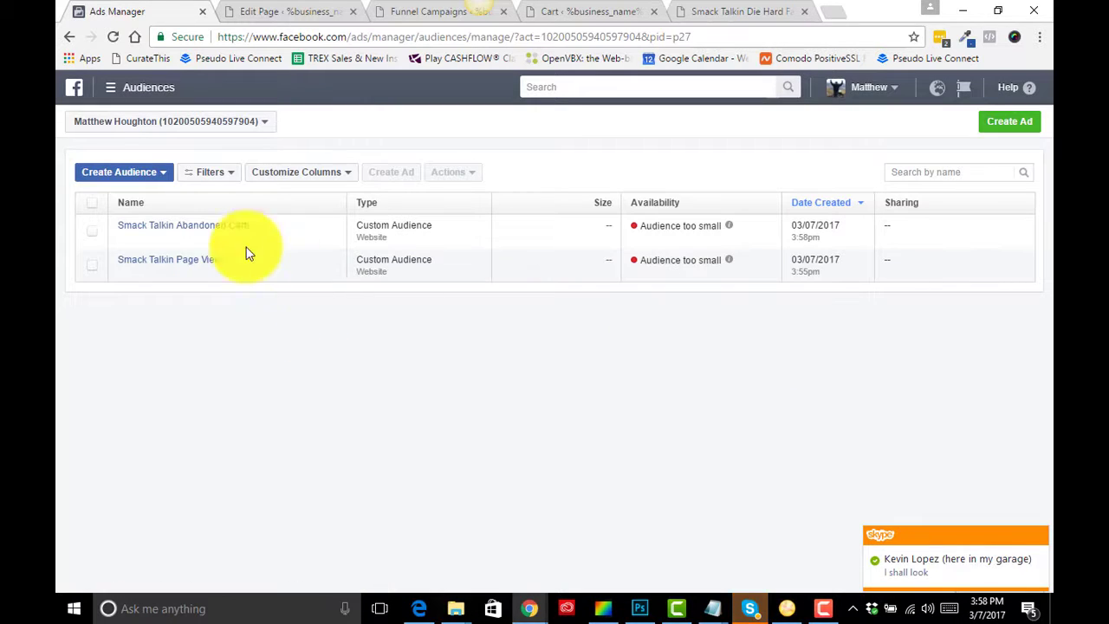
mouse_move(208, 230)
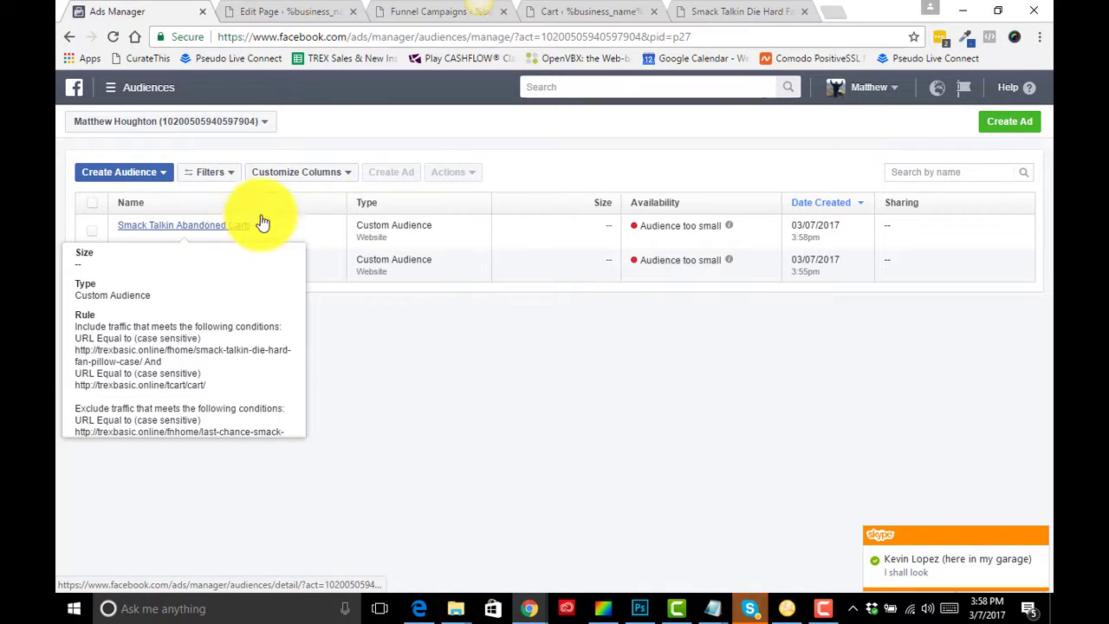
Start a new custom audience based on website traffic, using Custom Combination as the traffic type
left_click(149, 178)
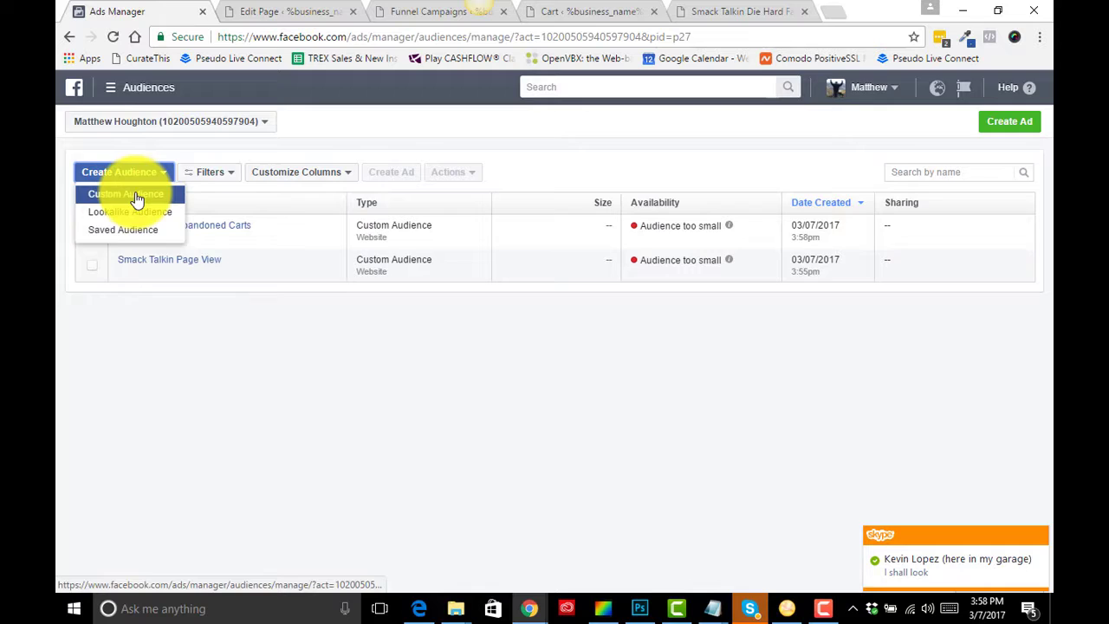
left_click(134, 195)
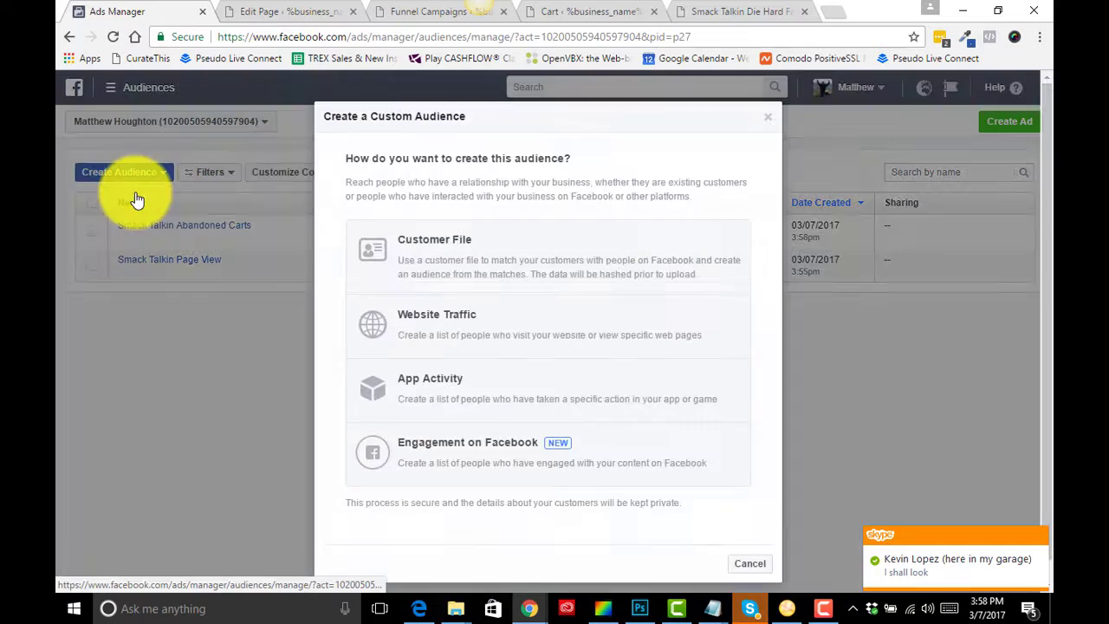
left_click(460, 322)
left_click(581, 268)
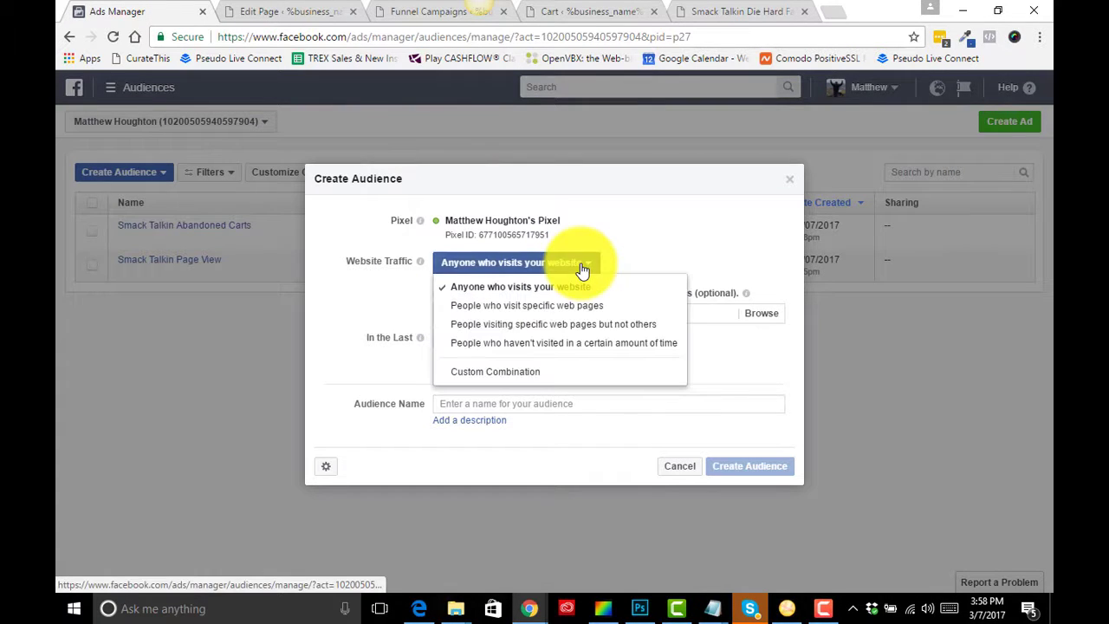
left_click(524, 306)
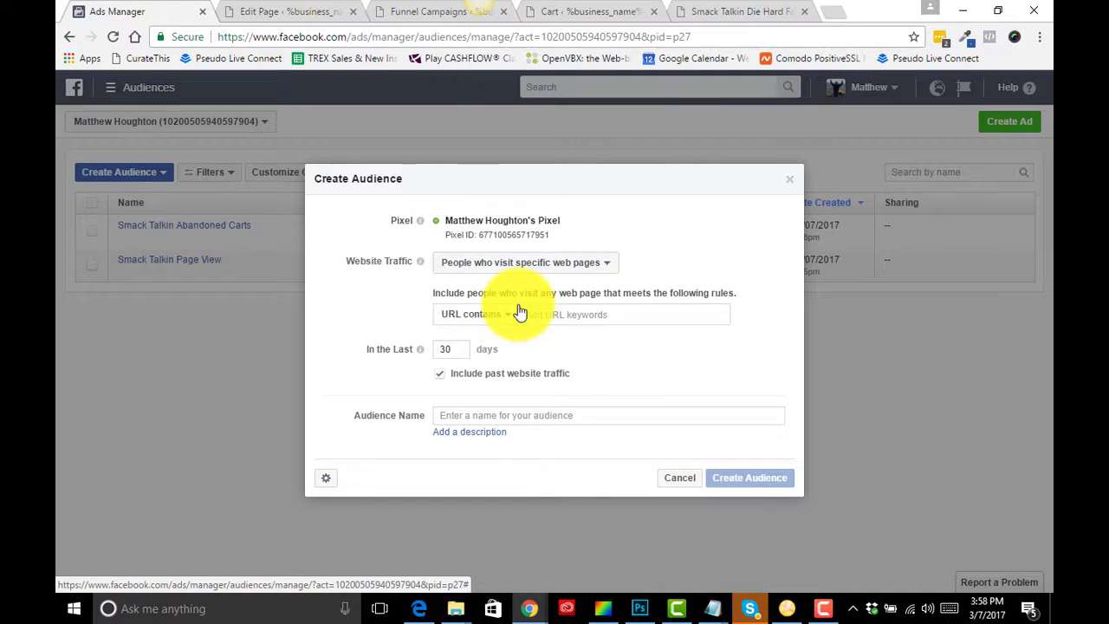
left_click(574, 263)
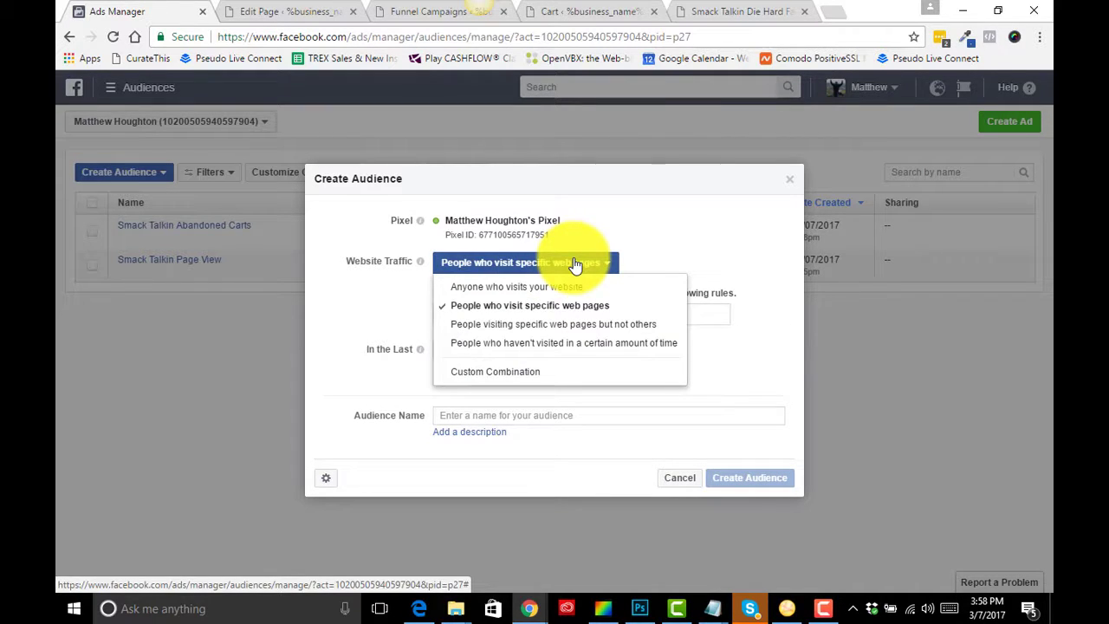
left_click(490, 373)
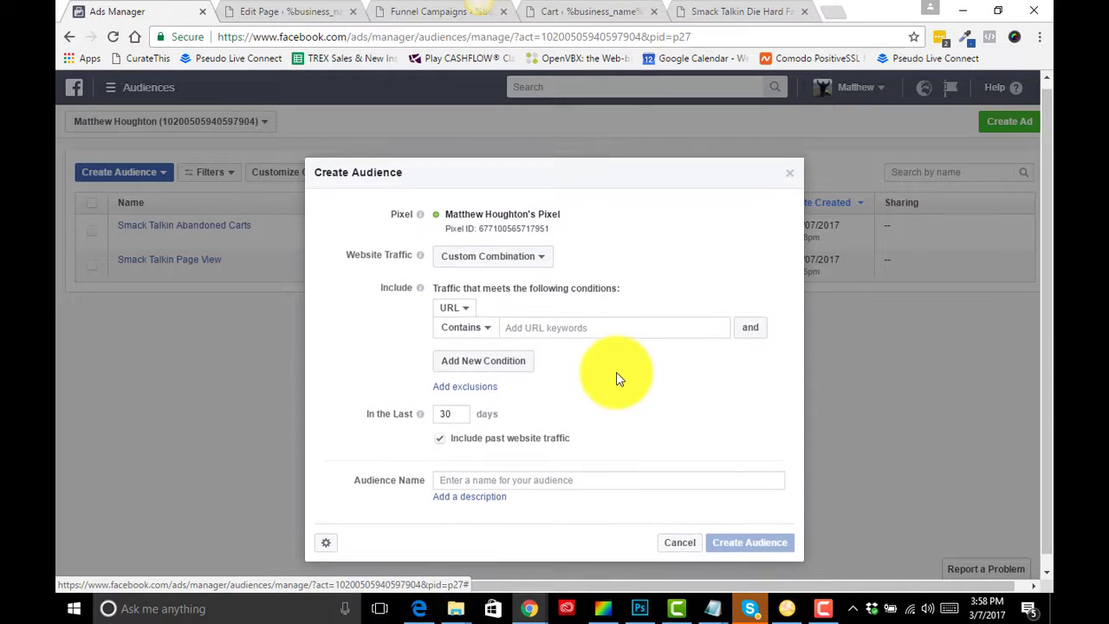
left_click(476, 319)
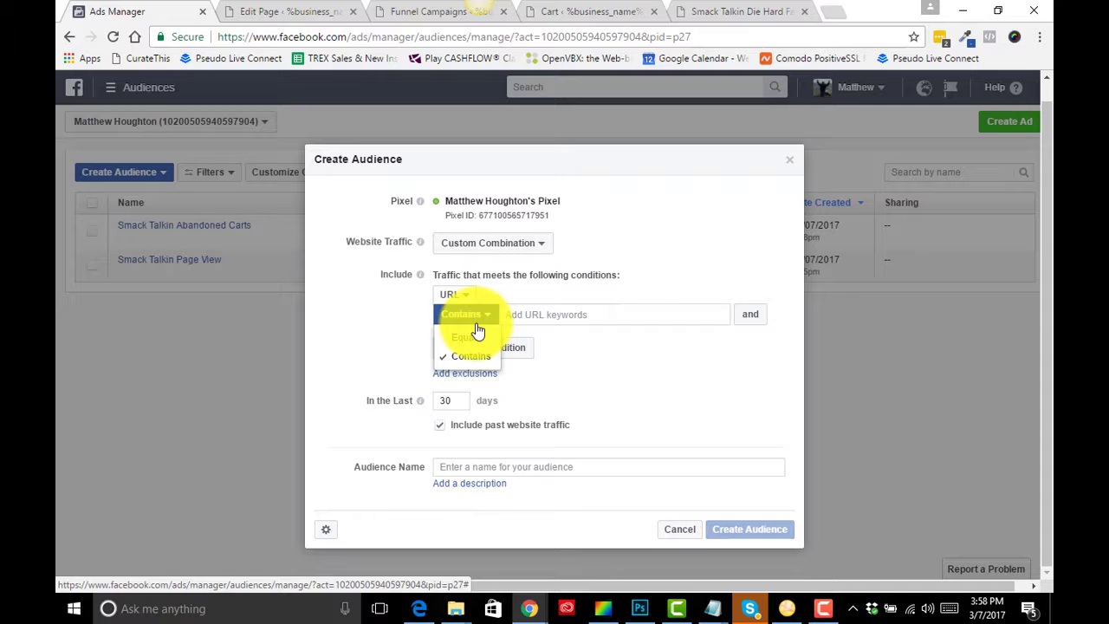
left_click(473, 340)
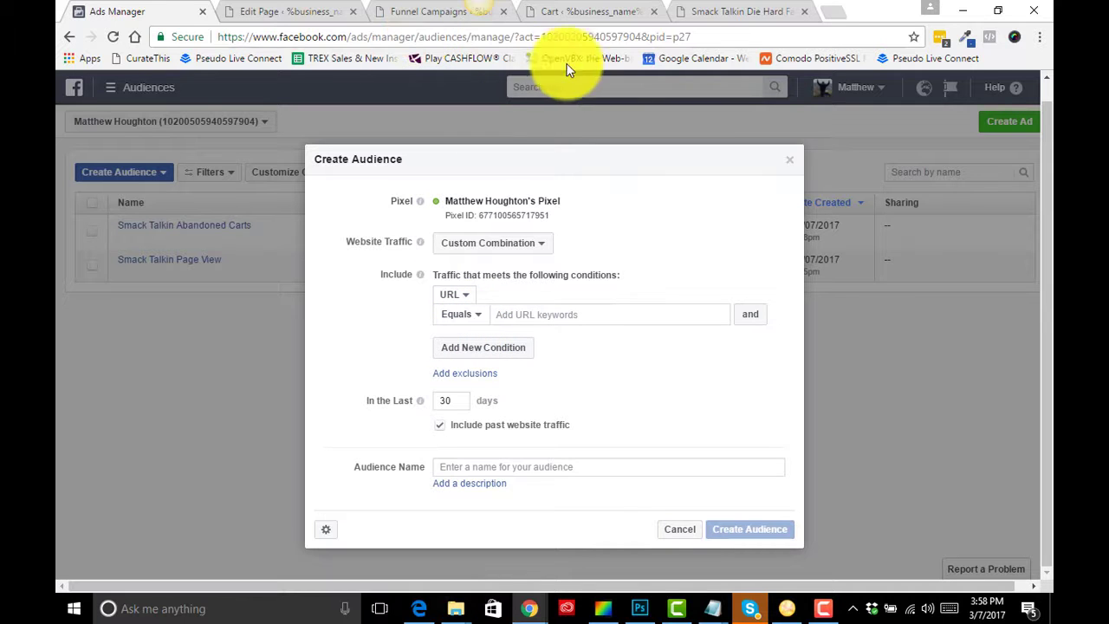
left_click(586, 16)
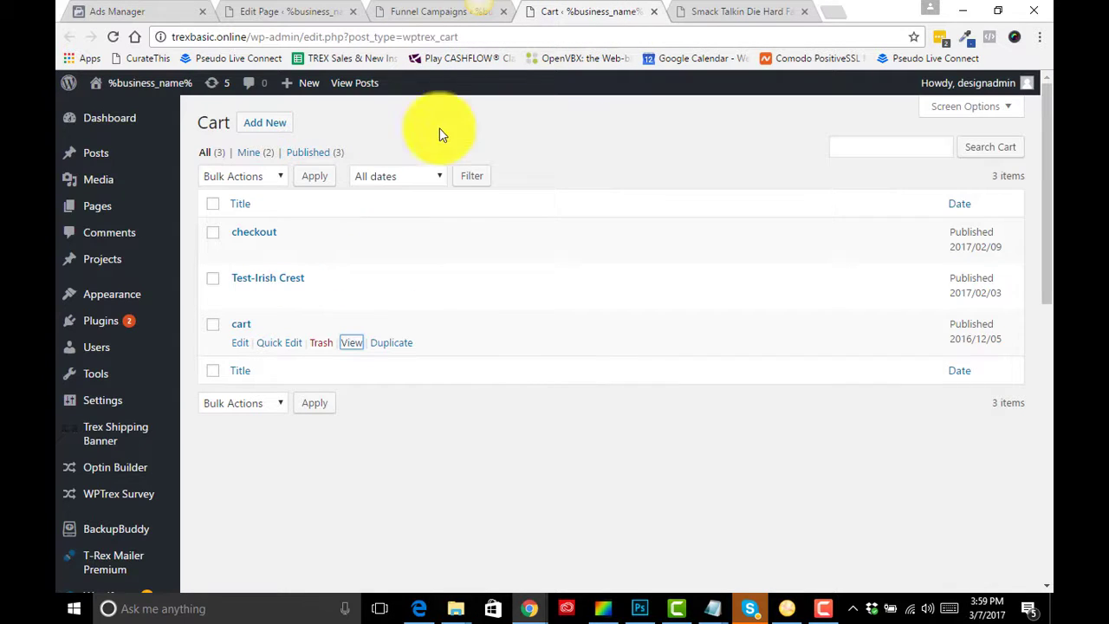
left_click(744, 11)
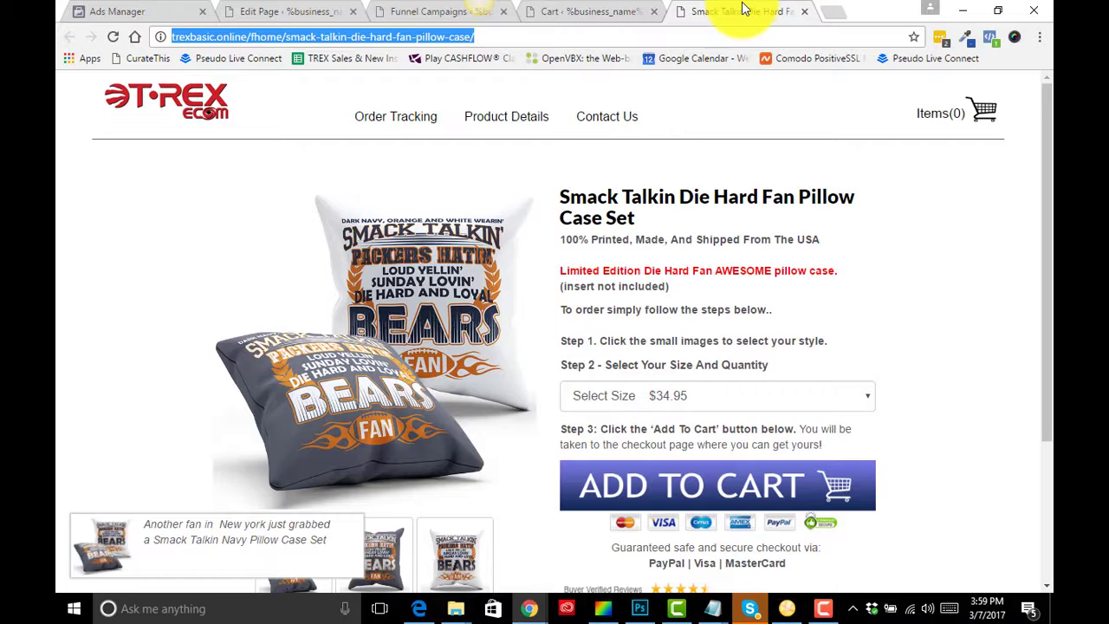
right_click(396, 39)
left_click(428, 93)
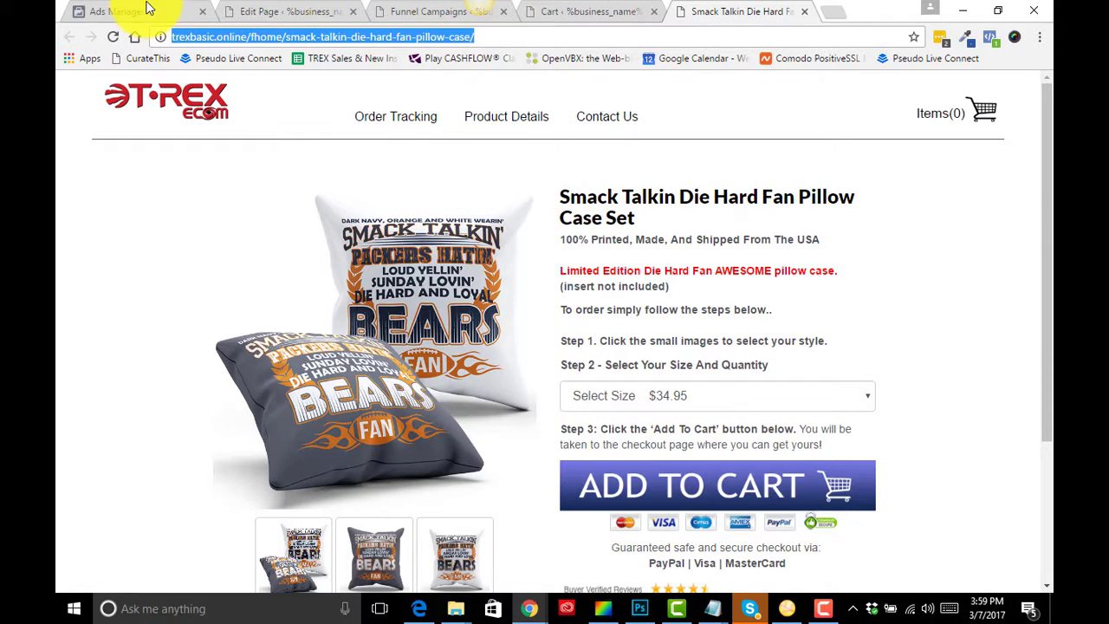
left_click(134, 9)
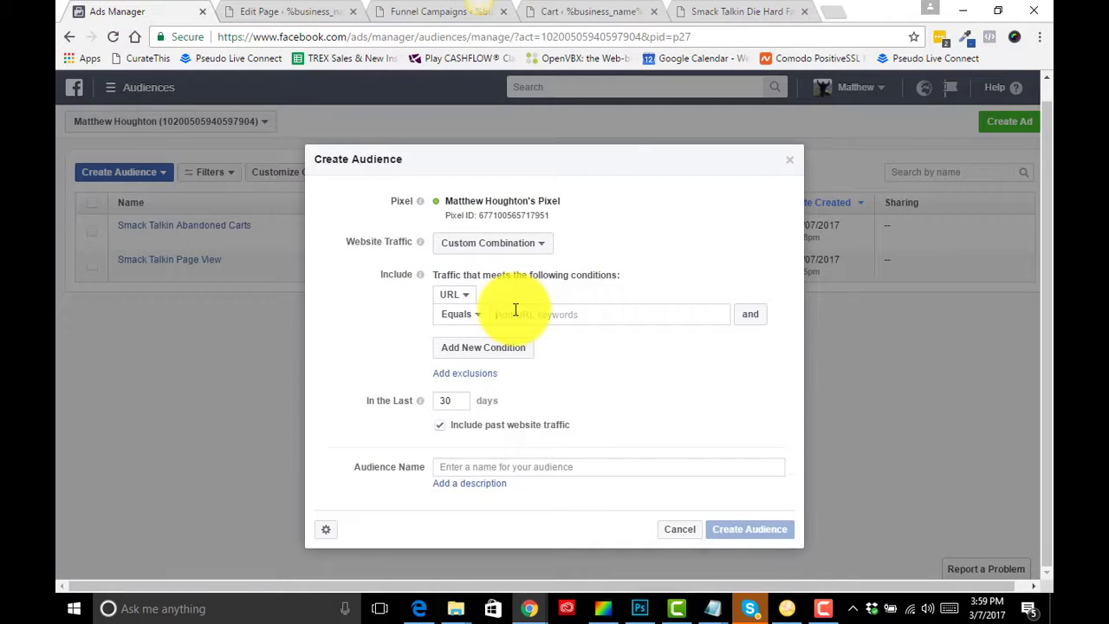
key("ctrl+v")
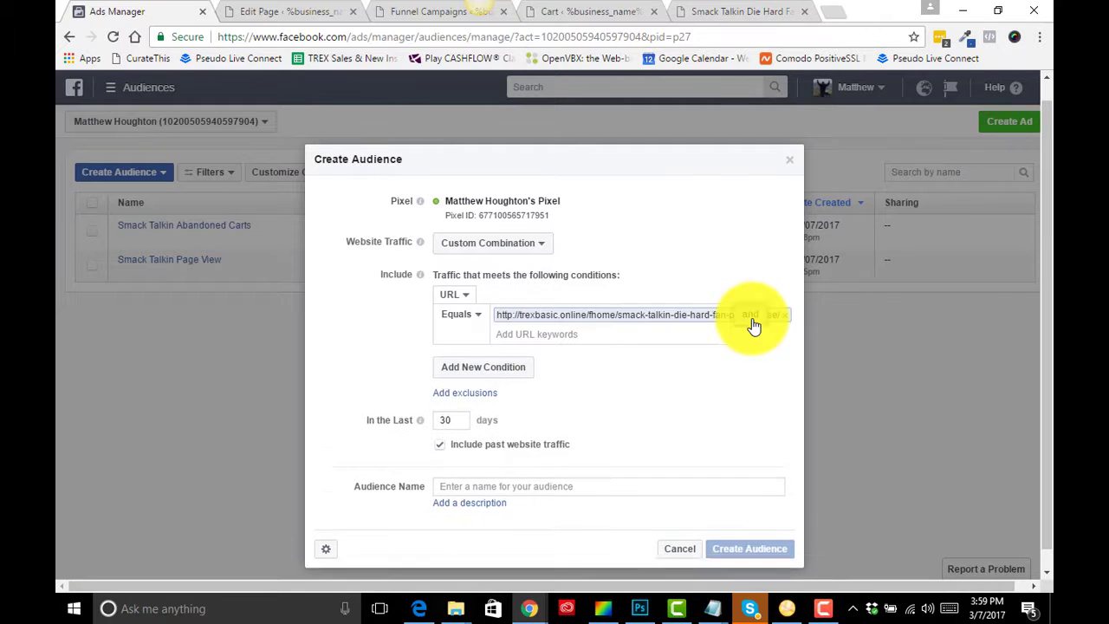
left_click(751, 317)
left_click(472, 360)
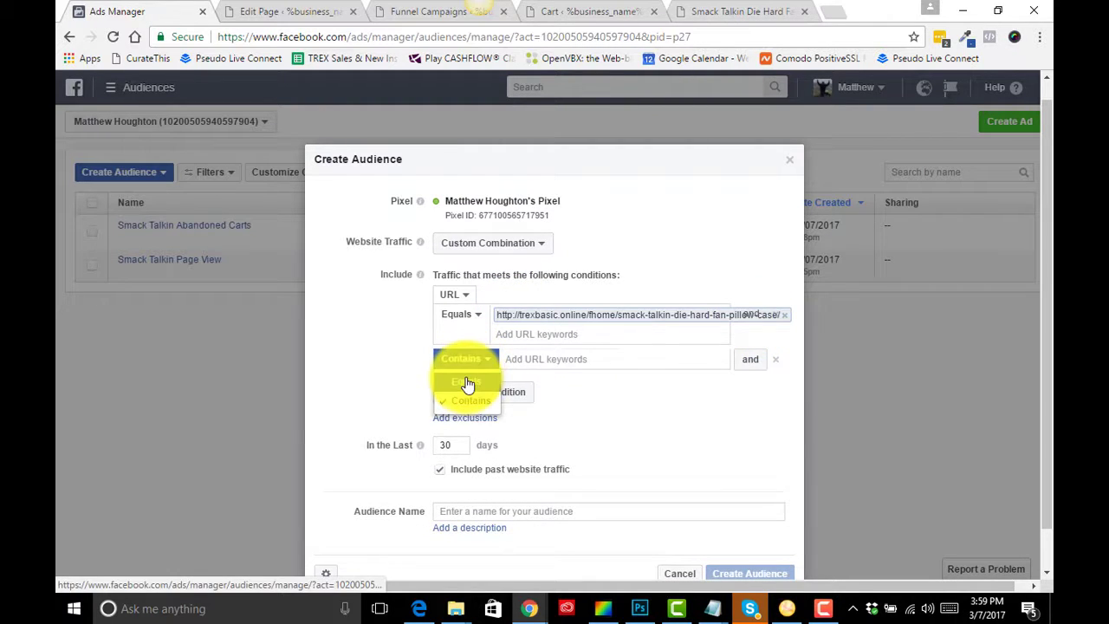
left_click(468, 385)
left_click(561, 12)
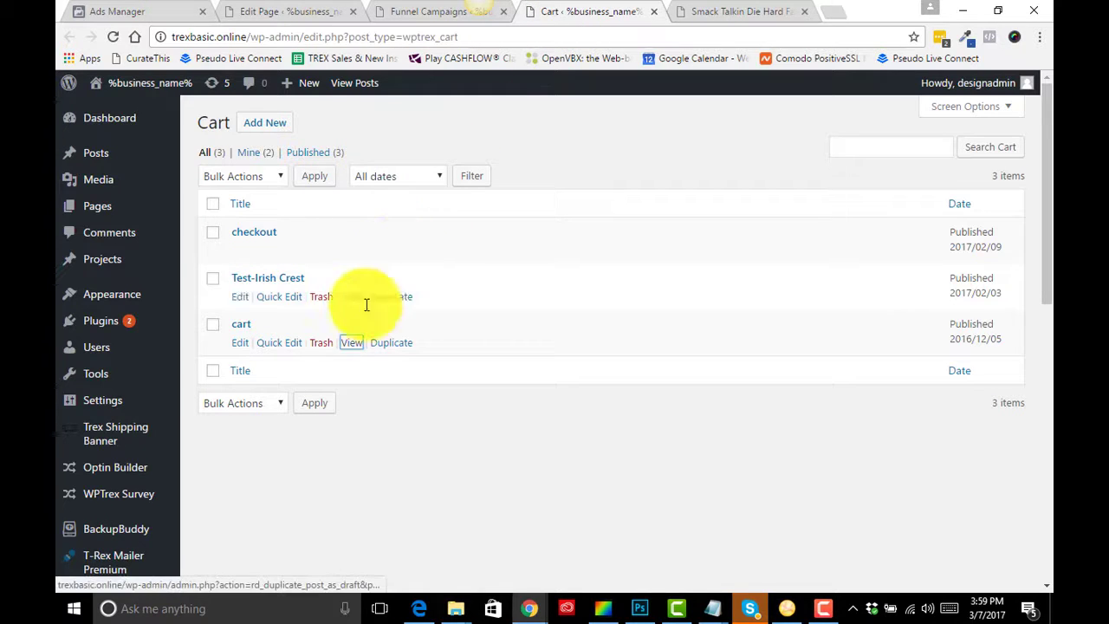
right_click(346, 345)
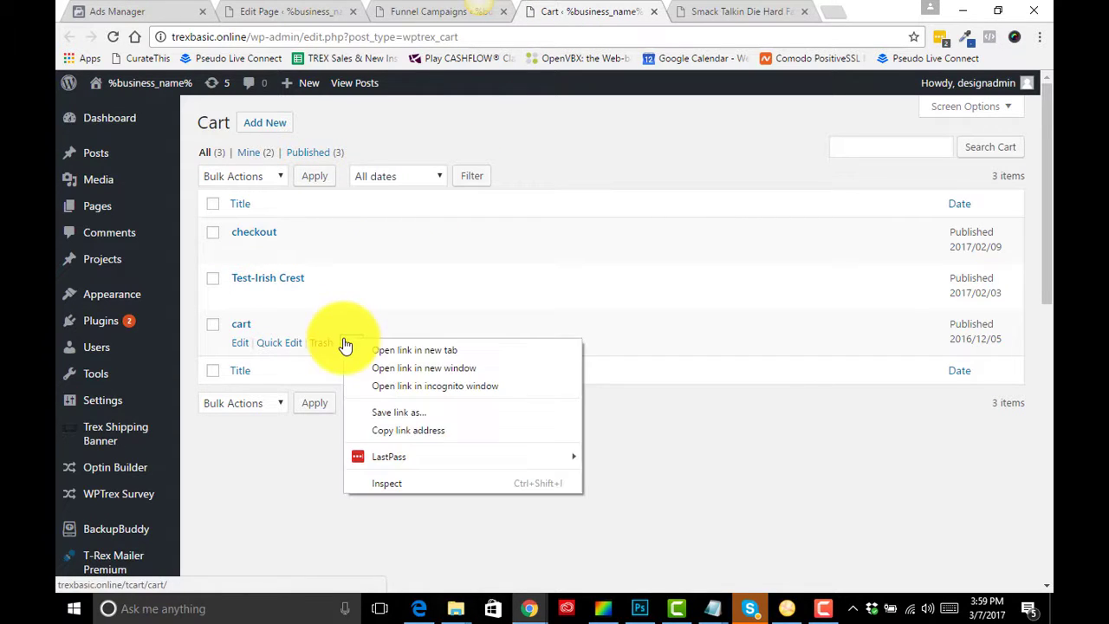
left_click(389, 428)
left_click(122, 11)
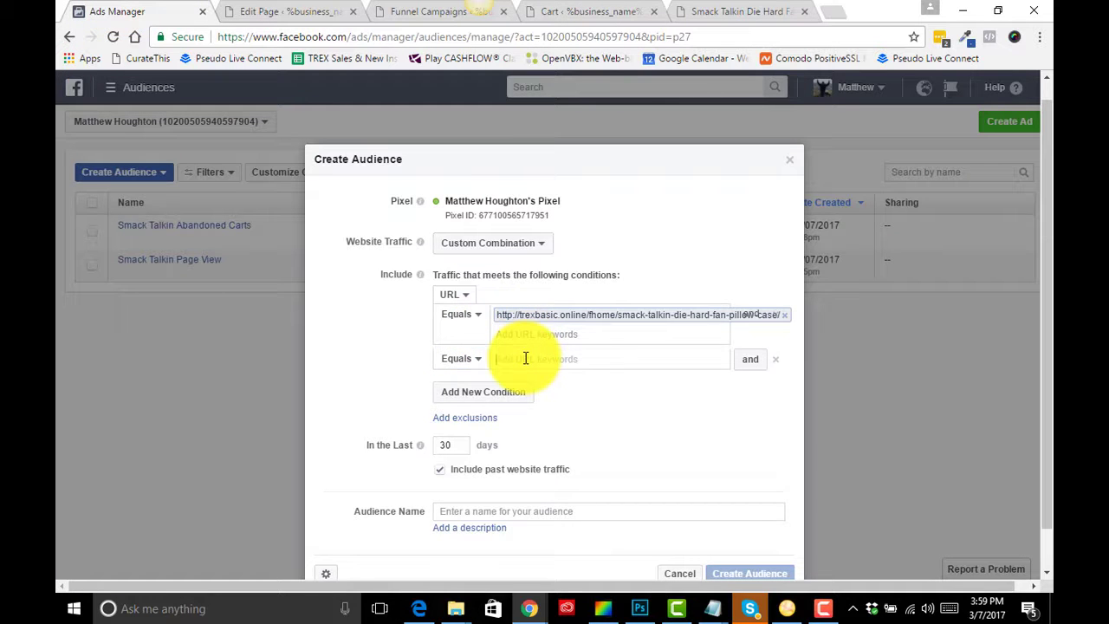
type("//trexbasic.online/tcart/cart")
key("Return")
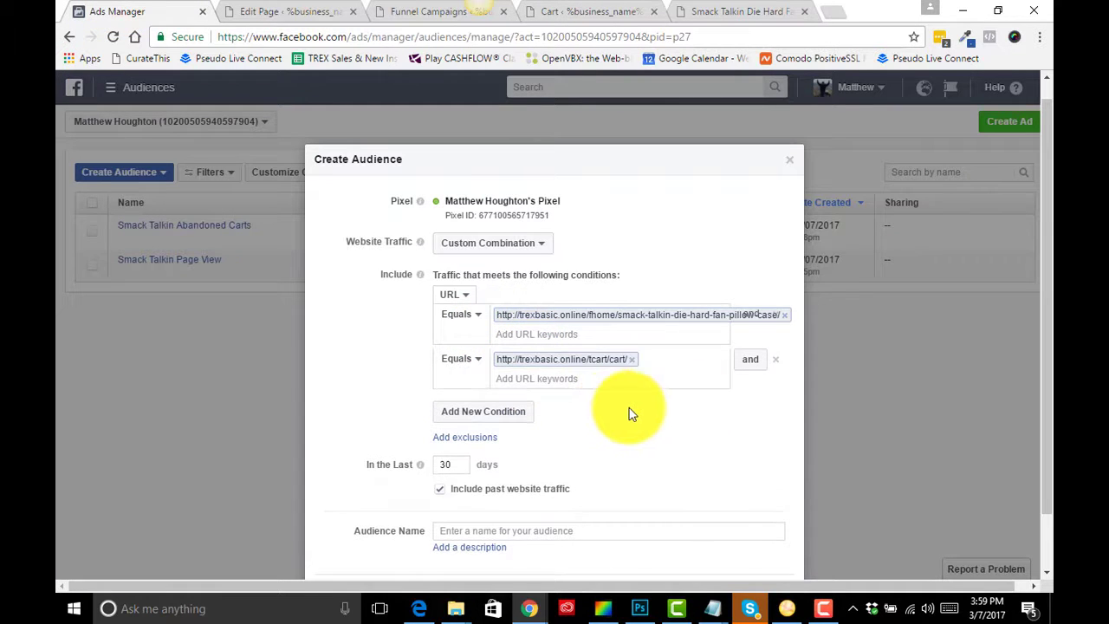
Add a third include condition to the audience and set its URL match to Equals
left_click(753, 367)
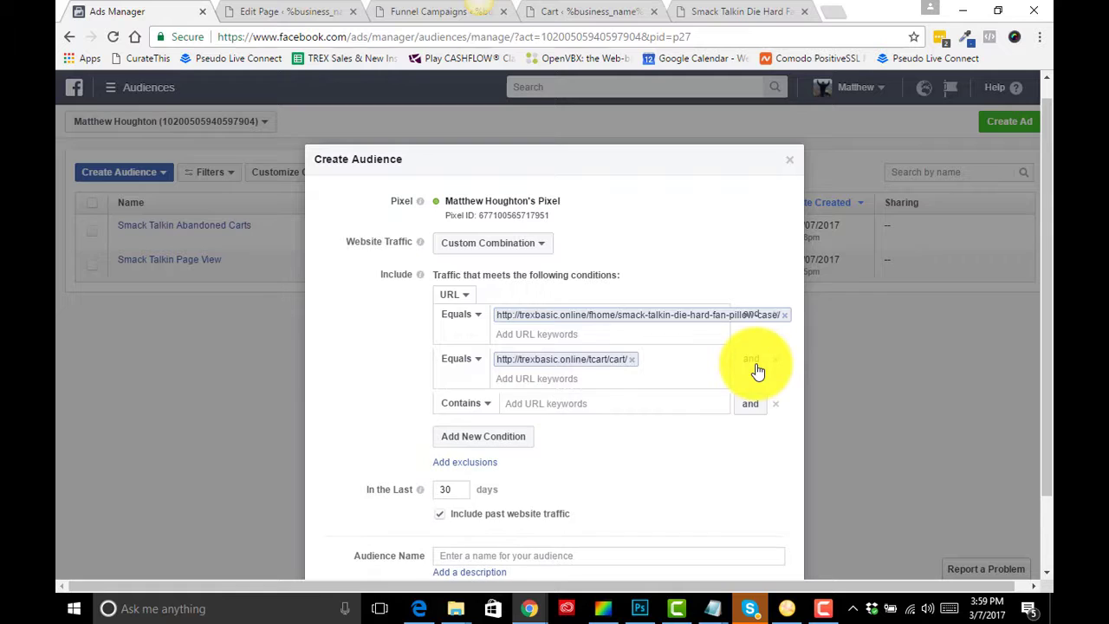
left_click(487, 411)
left_click(470, 440)
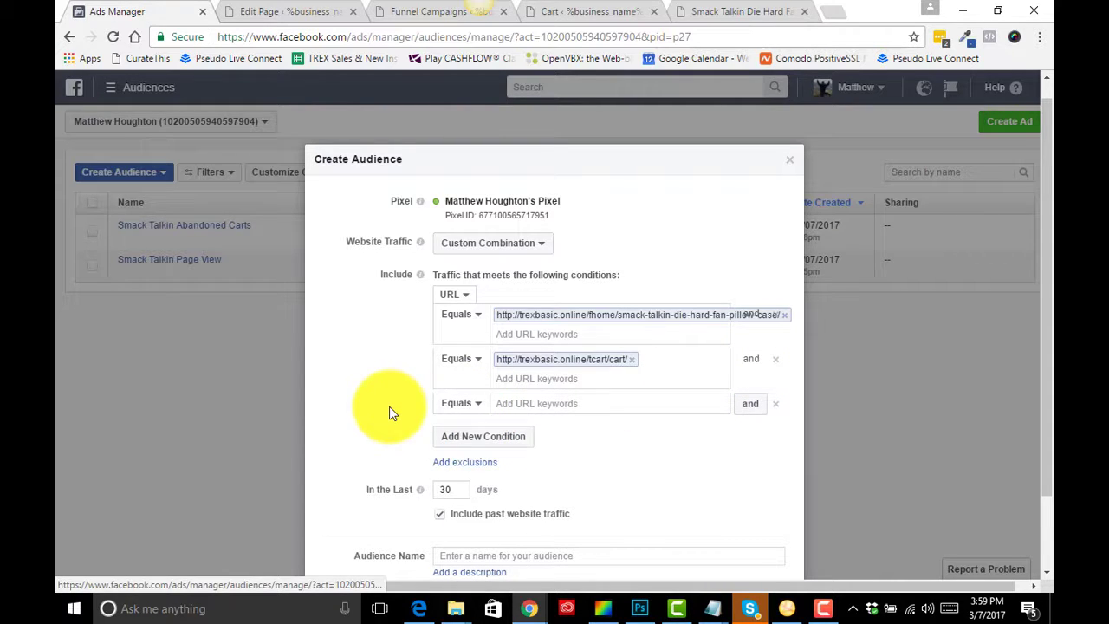
Open the TREXecom Thanks list from the WordPress admin in a new tab and copy the view link of the Thanks entry
left_click(266, 13)
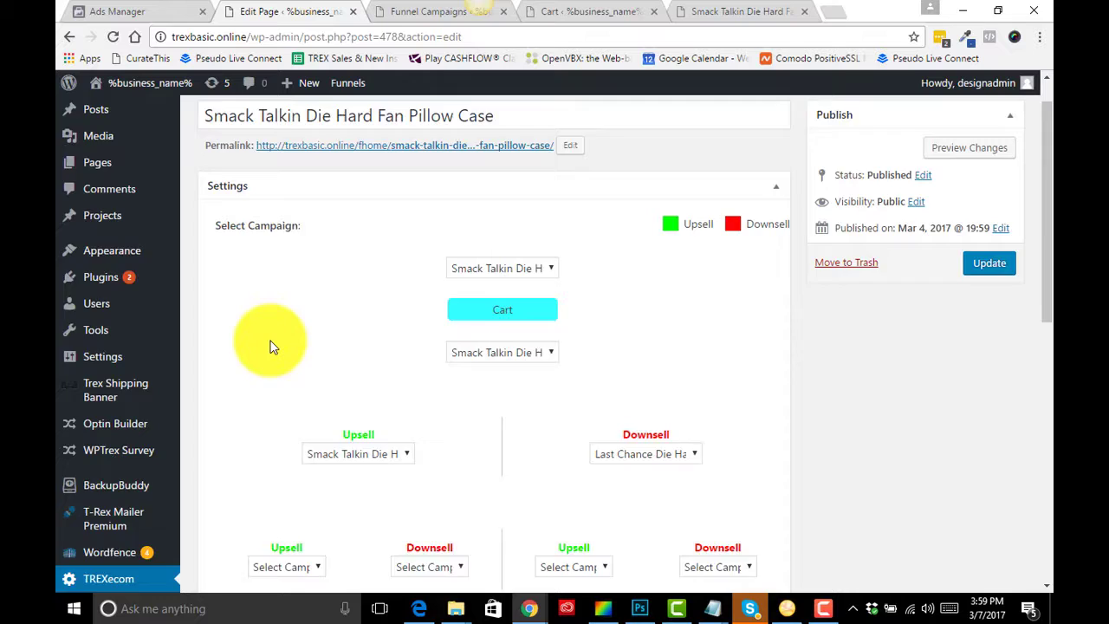
scroll(270, 346, "down", 3)
right_click(88, 355)
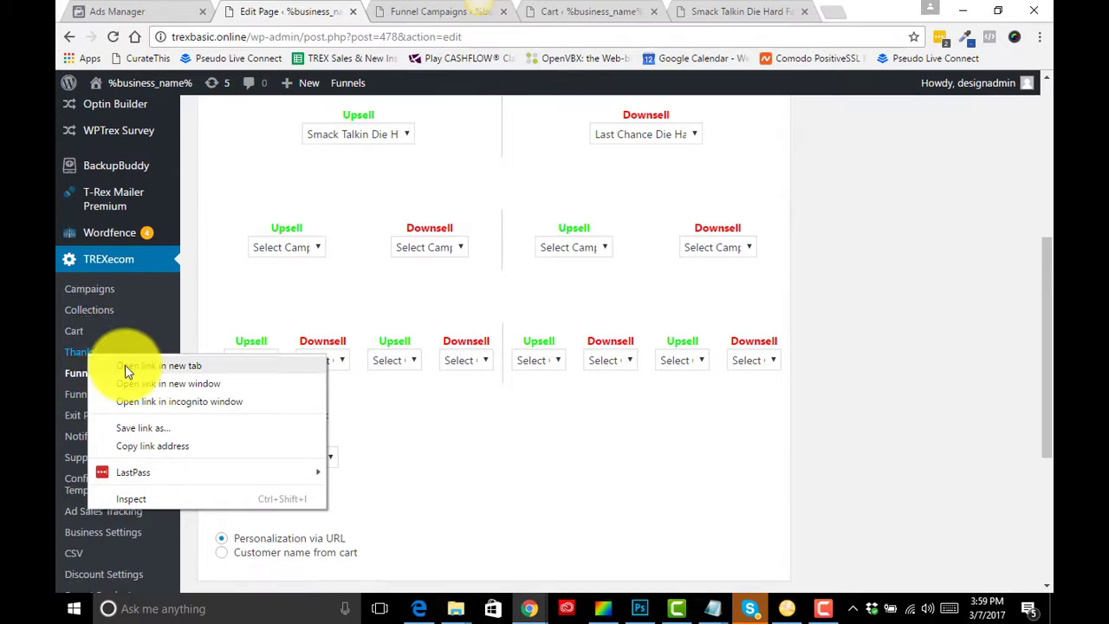
left_click(125, 365)
left_click(396, 12)
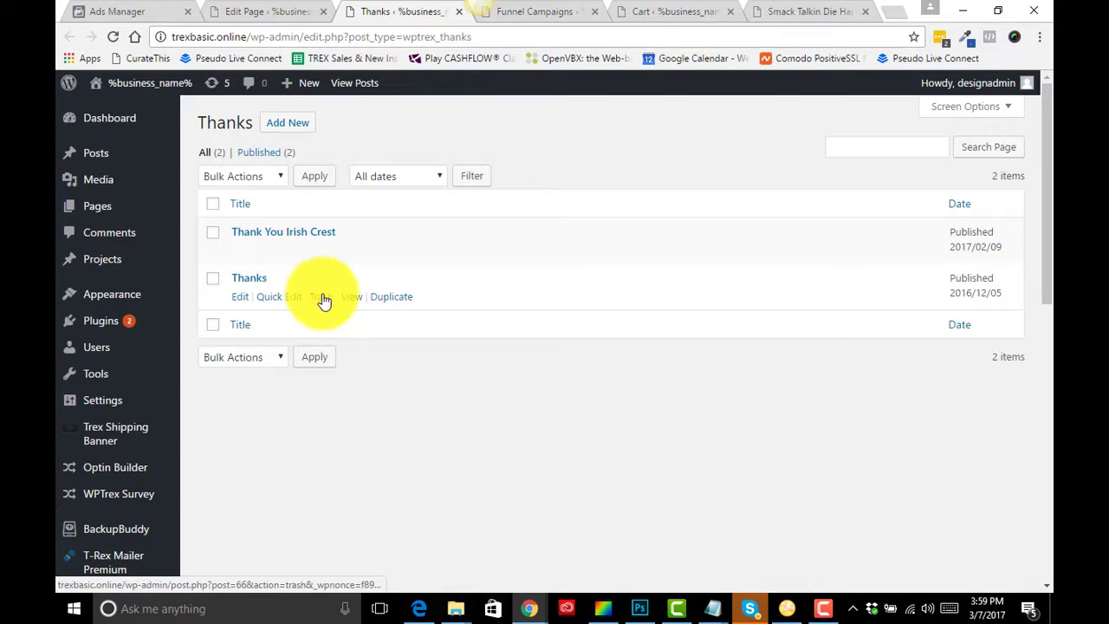
right_click(344, 296)
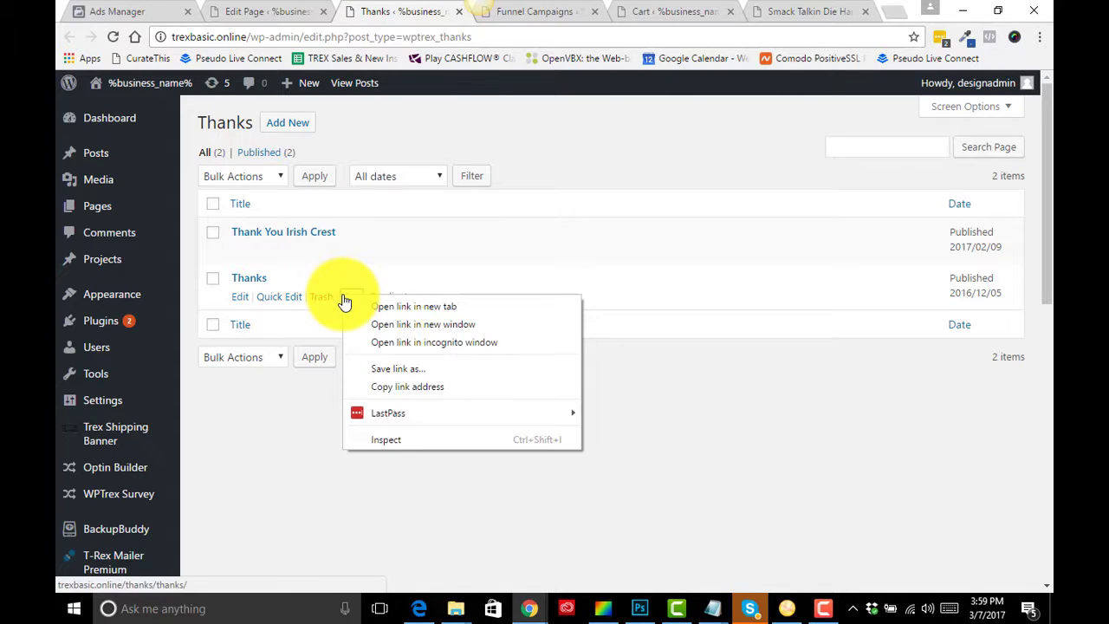
left_click(412, 388)
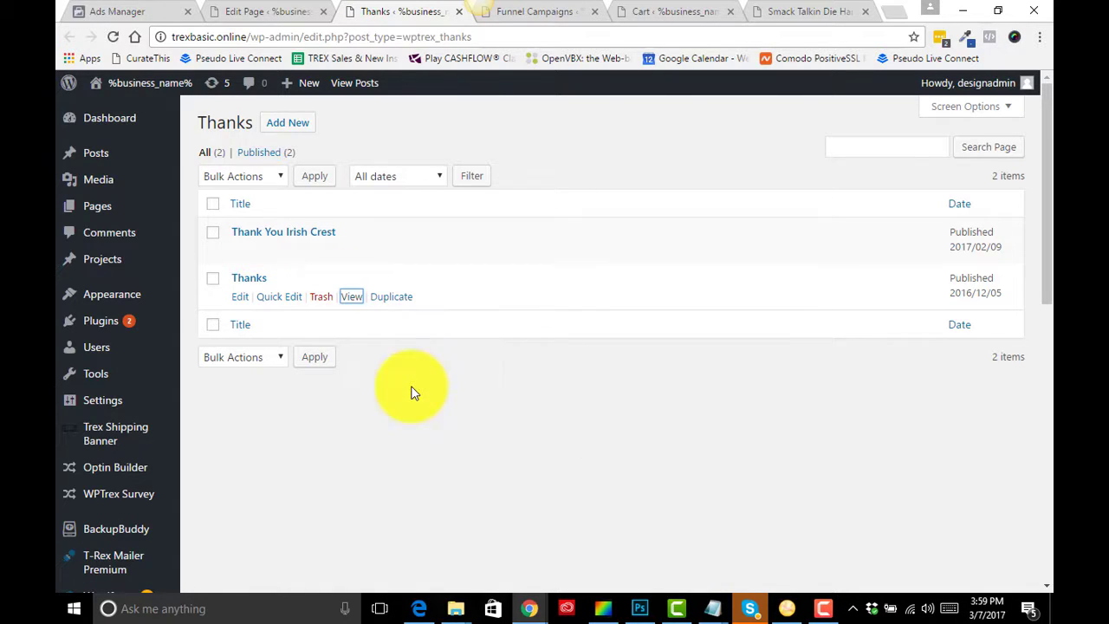
left_click(136, 10)
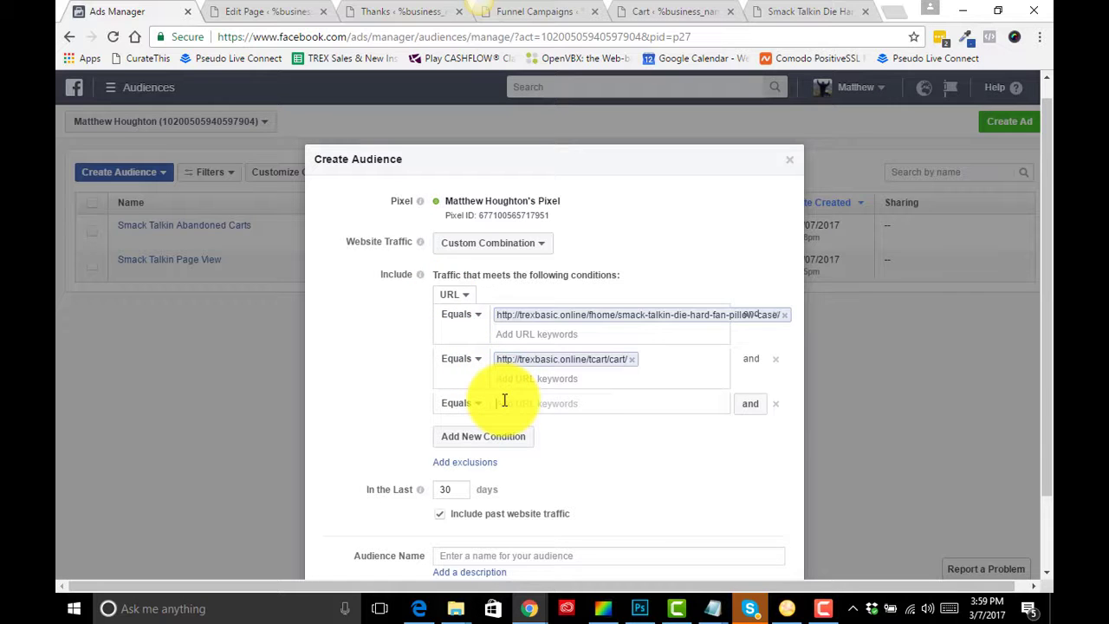
type("/thanks/thanks/")
key("Return")
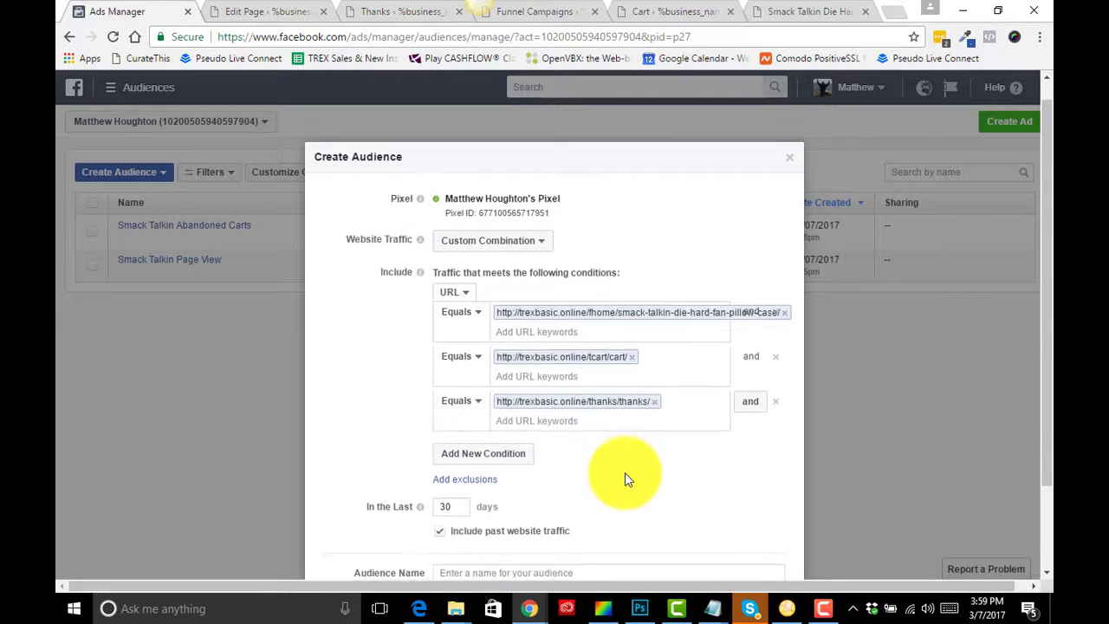
Set the audience period to 180 days, name it "Samck Talkin Buyers", and create the audience
scroll(572, 477, "down", 1)
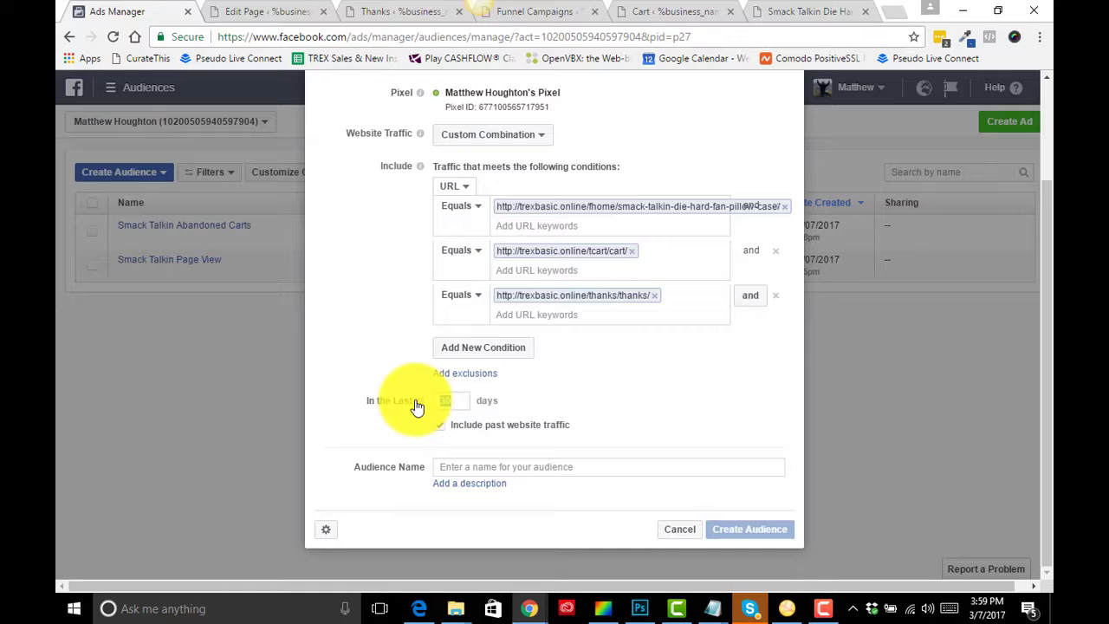
mouse_move(416, 400)
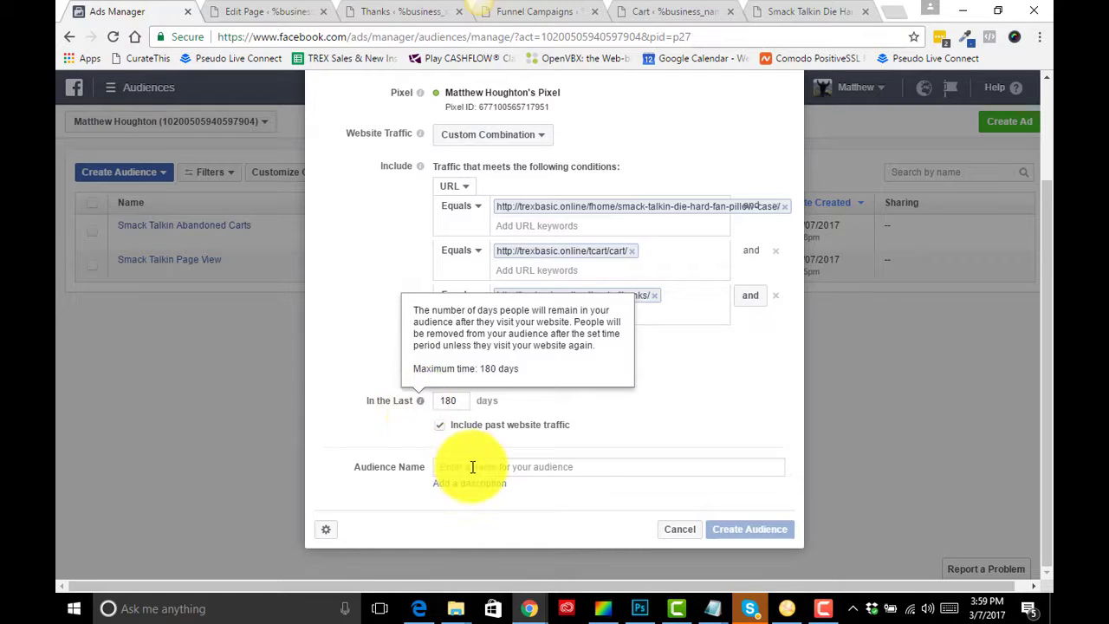
type("Samck Talkin Buyers")
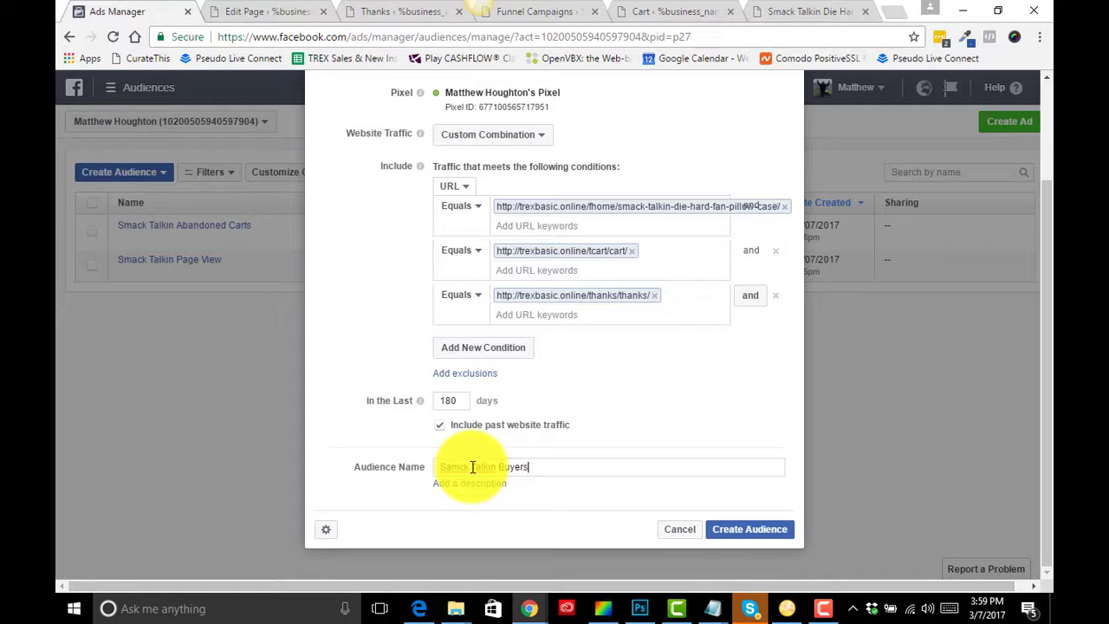
left_click(718, 531)
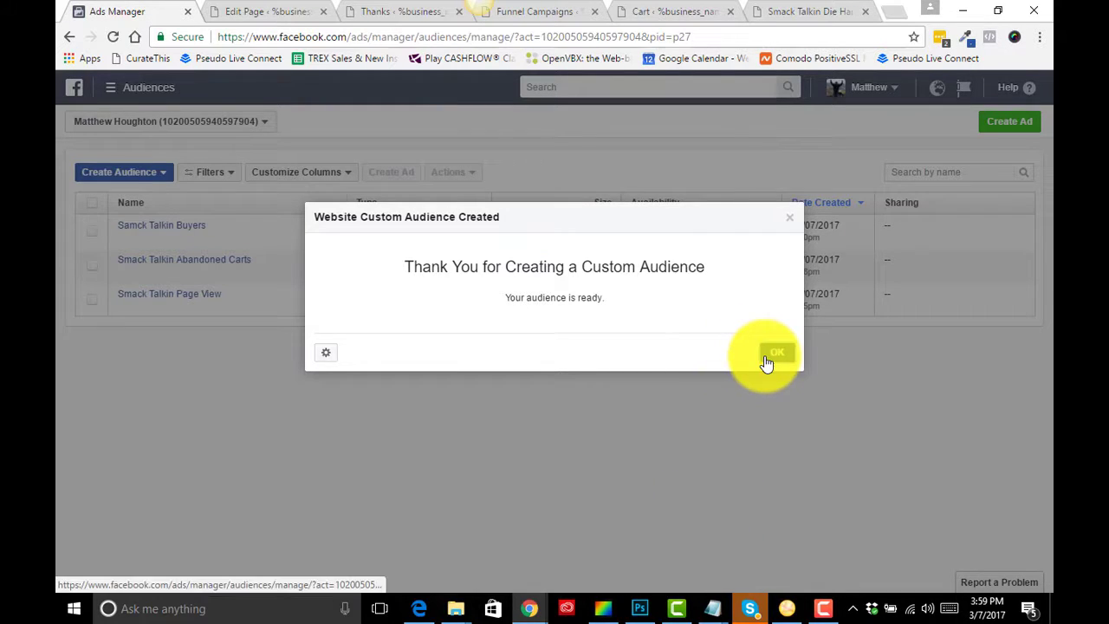
left_click(771, 355)
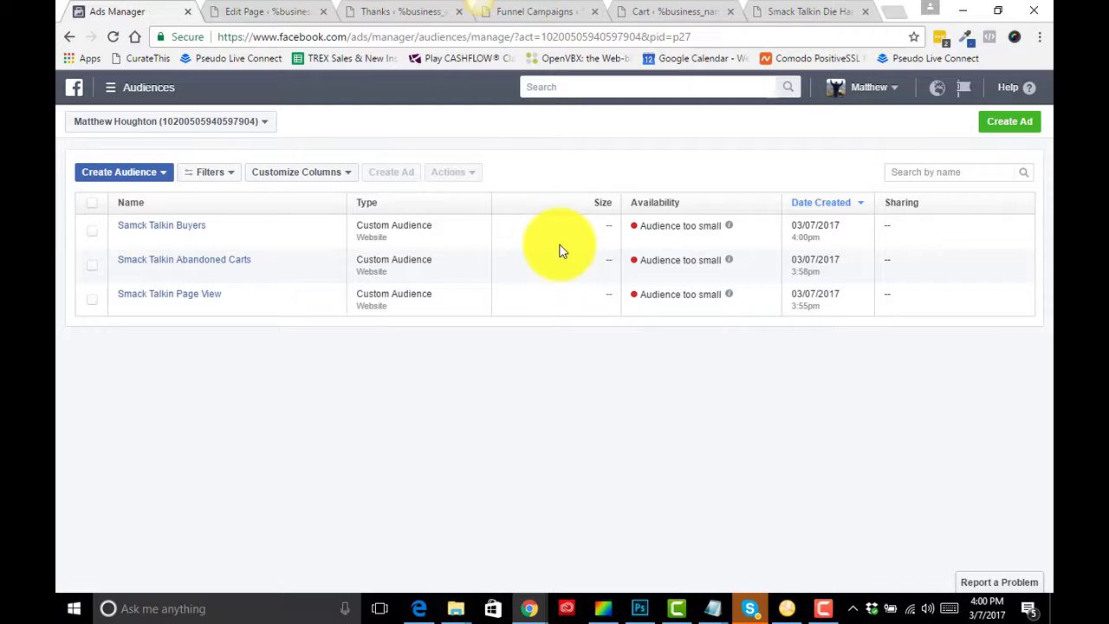
Review the rule summaries of the Smack Talkin audiences in the audience list, including Page View and Abandoned Carts
mouse_move(198, 228)
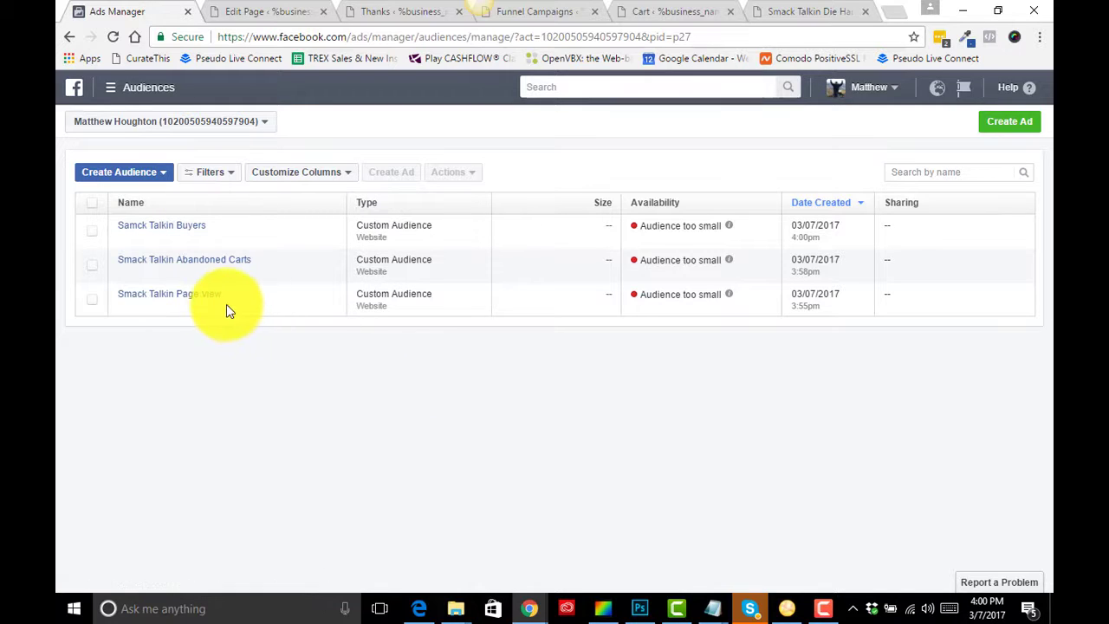
mouse_move(214, 301)
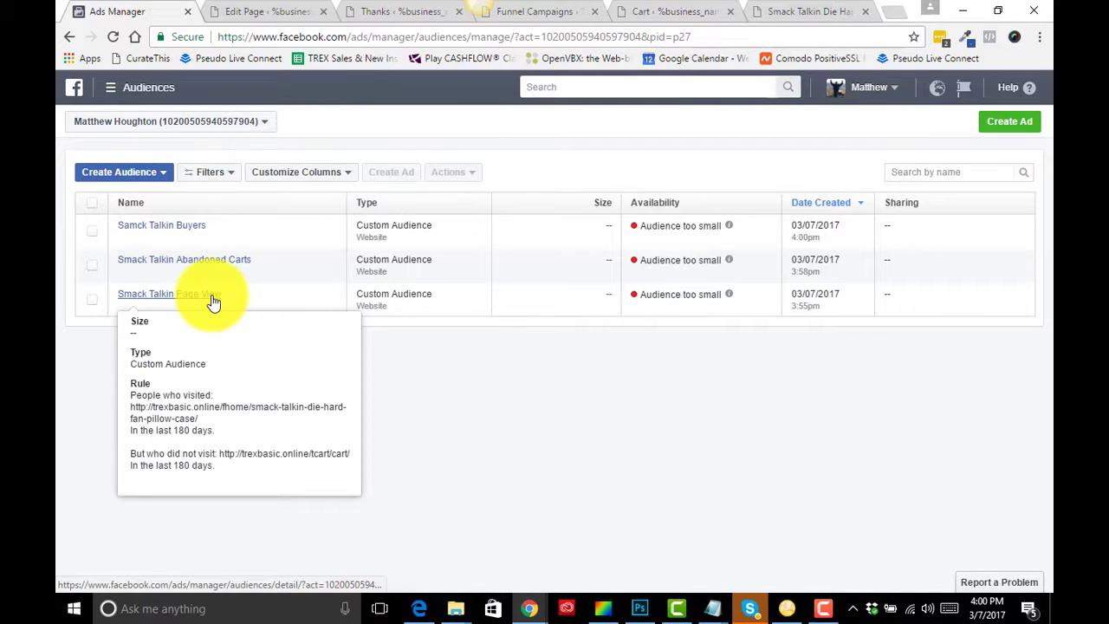
mouse_move(240, 265)
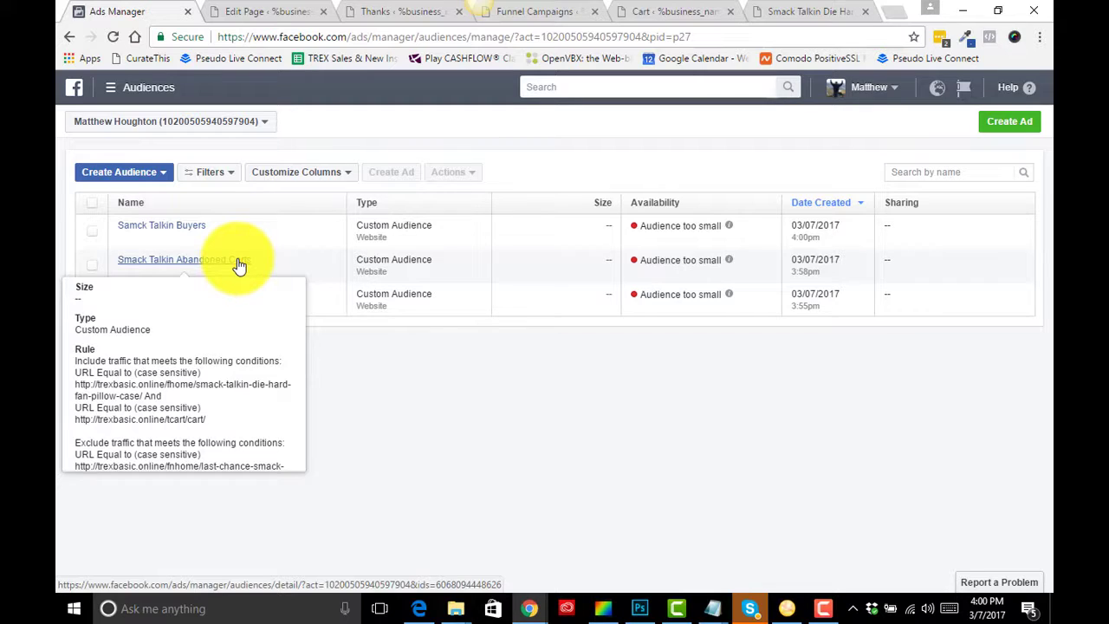